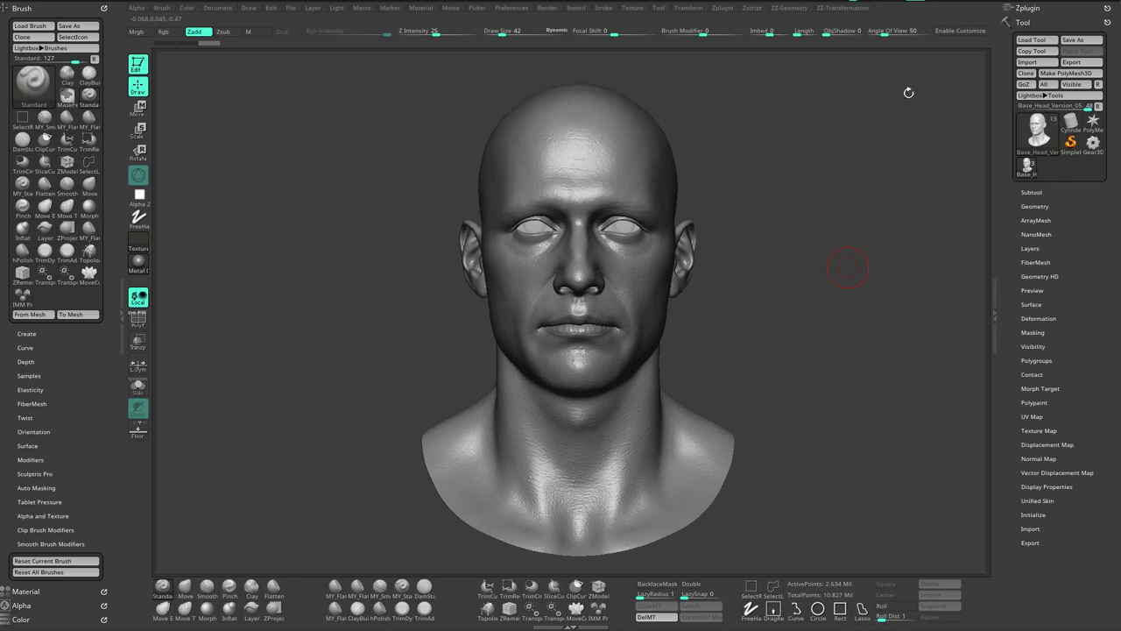
Step: Show the existing custom Geometry palette, collapsing its section and popping it up with G
{"action": "left_click", "coordinate": [794, 9]}
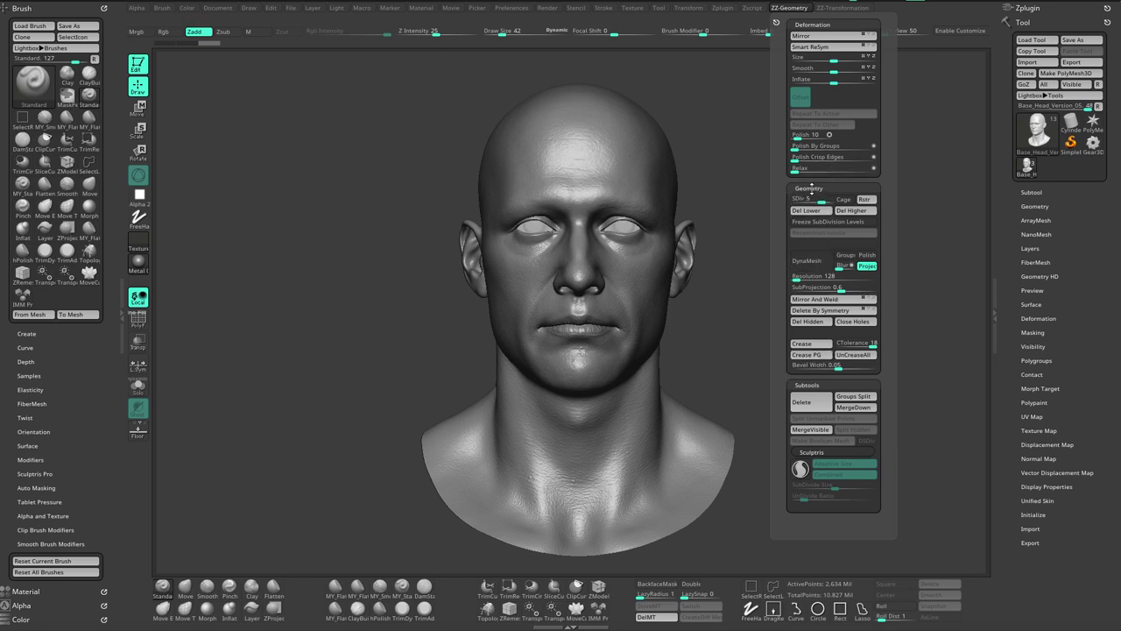
{"action": "key", "text": "shift"}
{"action": "left_click", "coordinate": [812, 187]}
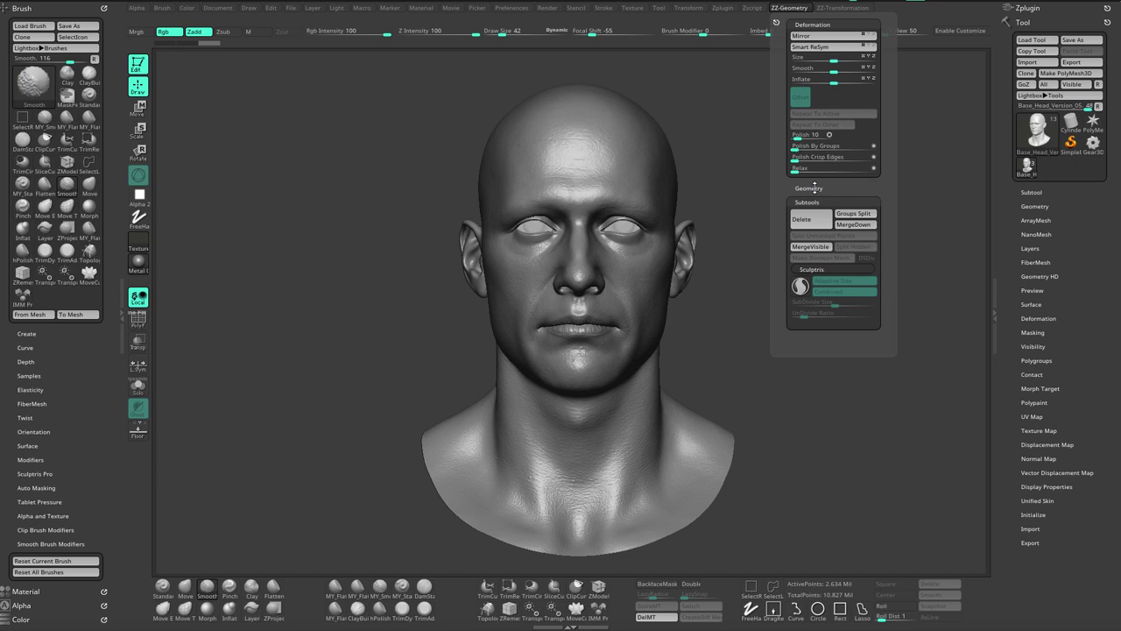
{"action": "left_click", "coordinate": [815, 187]}
{"action": "key", "text": "g"}
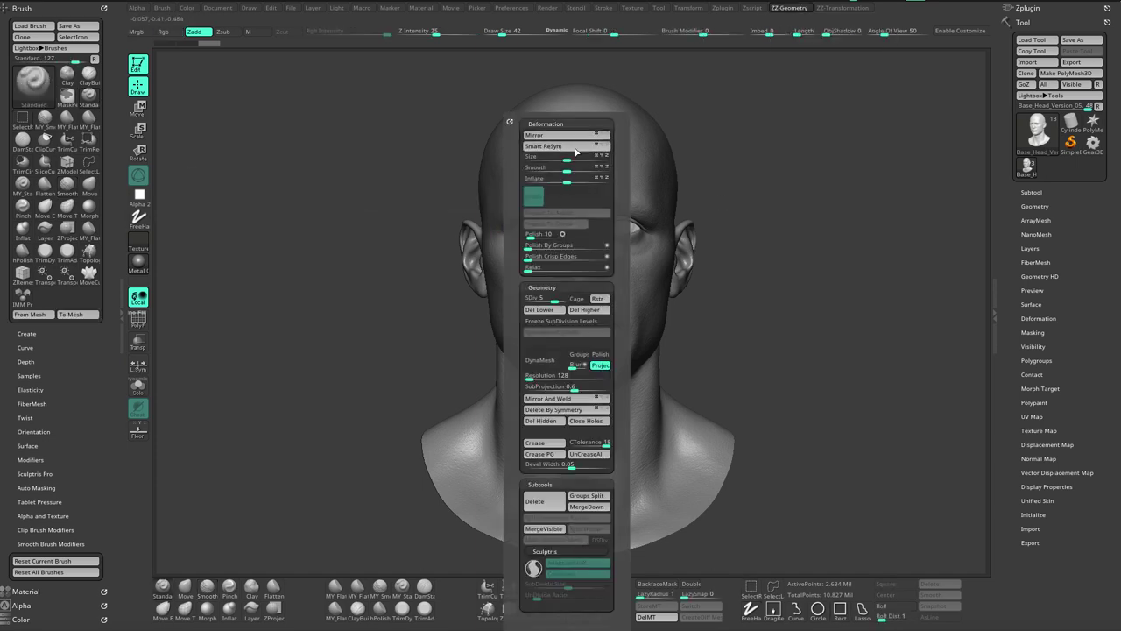
{"action": "key", "text": "g"}
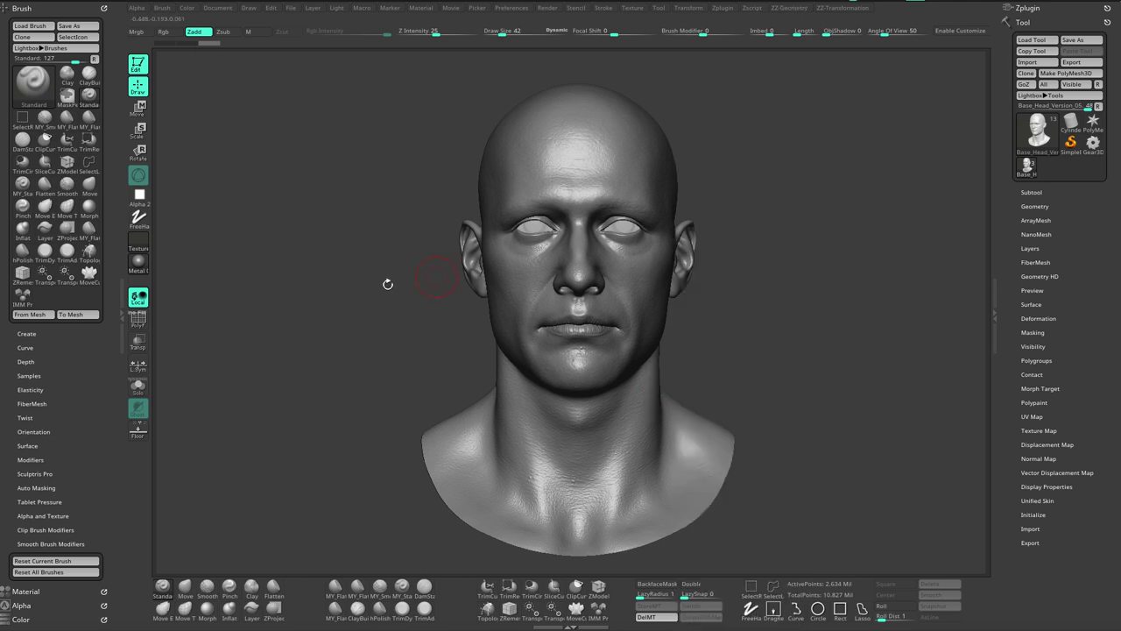
{"action": "left_click_drag", "start_coordinate": [388, 284], "coordinate": [383, 315]}
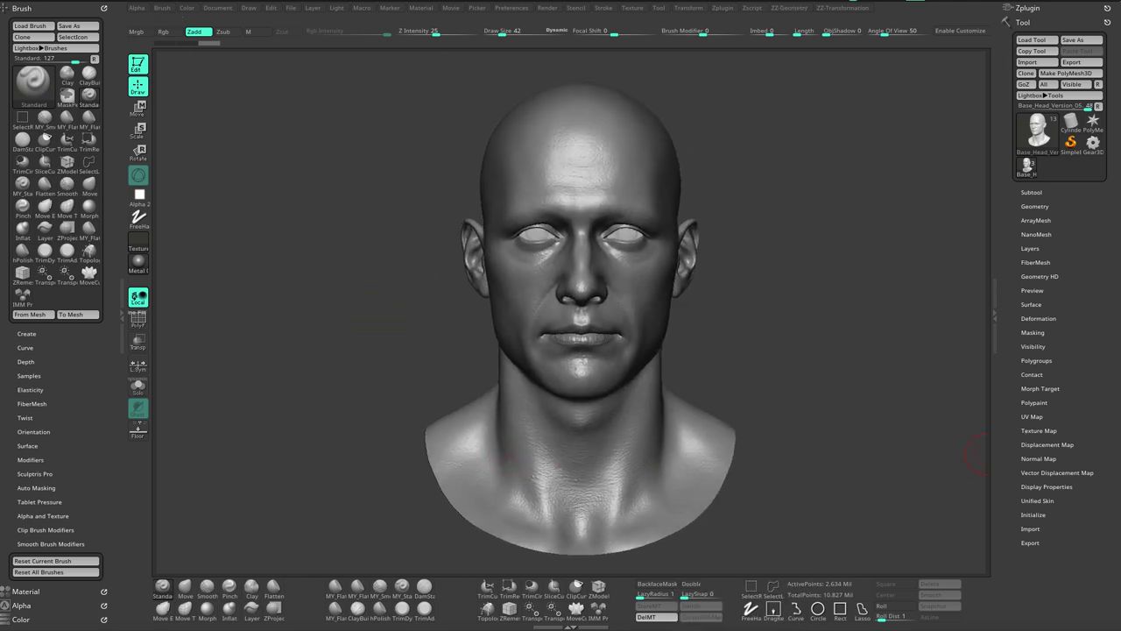
Step: Raise the head to subdivision level 6, enable Customize, and create a new menu titled 'Custom'
{"action": "key", "text": "d"}
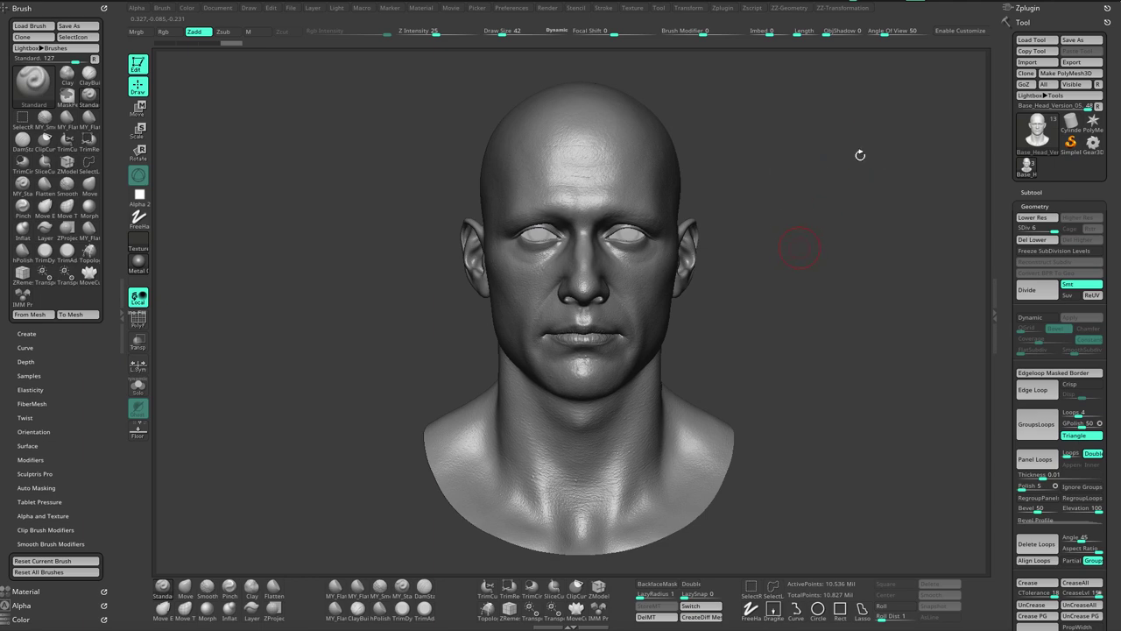
{"action": "left_click", "coordinate": [965, 34]}
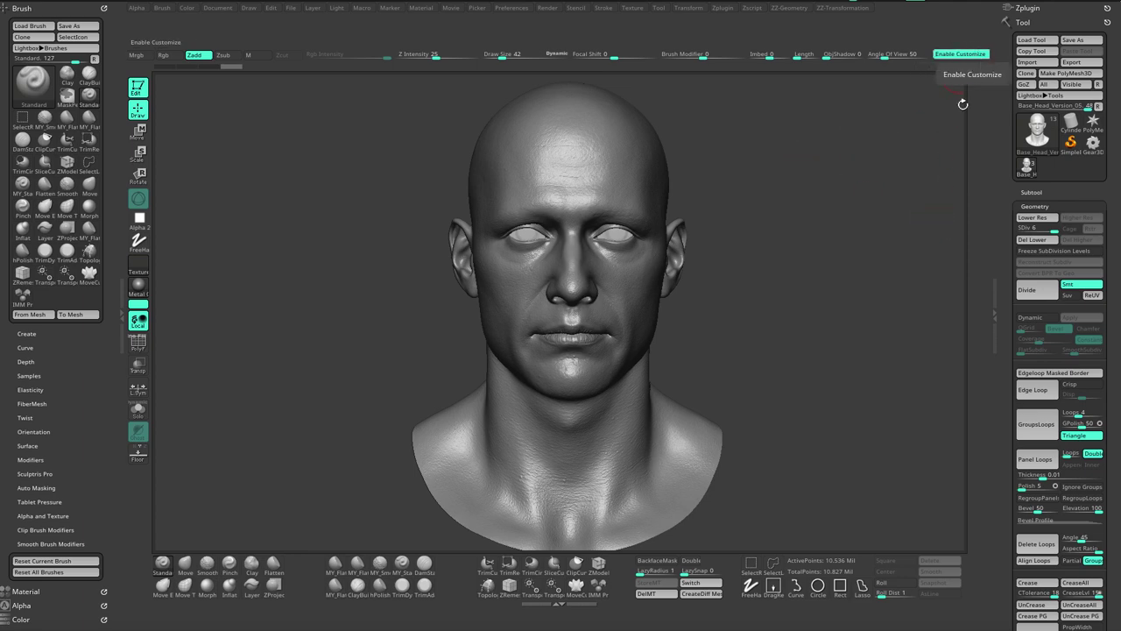
{"action": "left_click", "coordinate": [517, 9]}
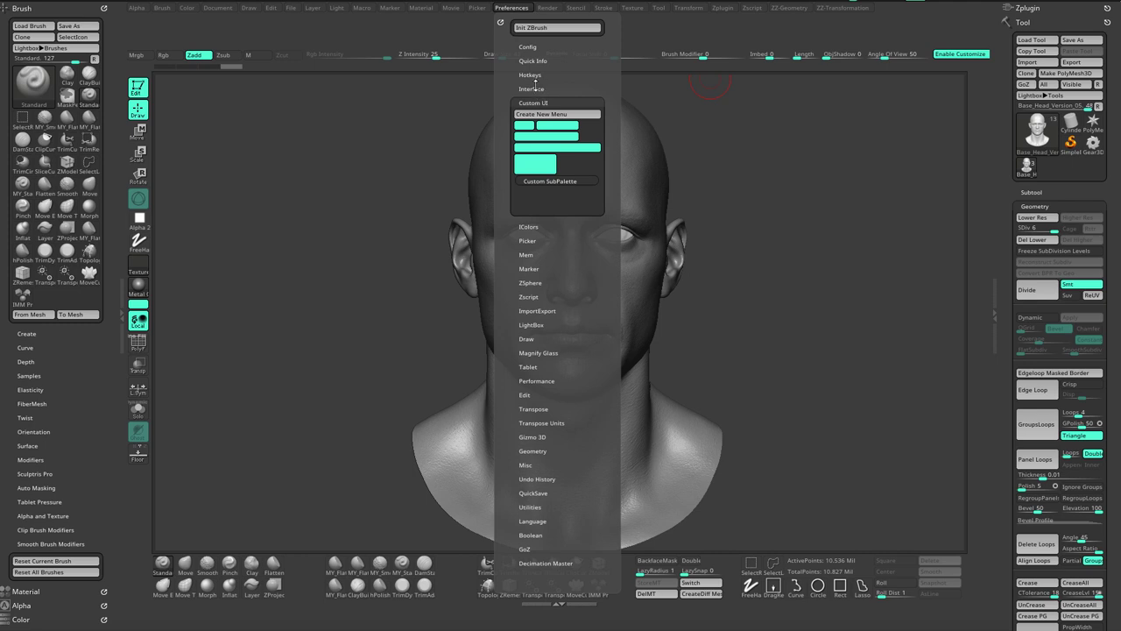
{"action": "left_click", "coordinate": [534, 102]}
{"action": "left_click", "coordinate": [528, 46]}
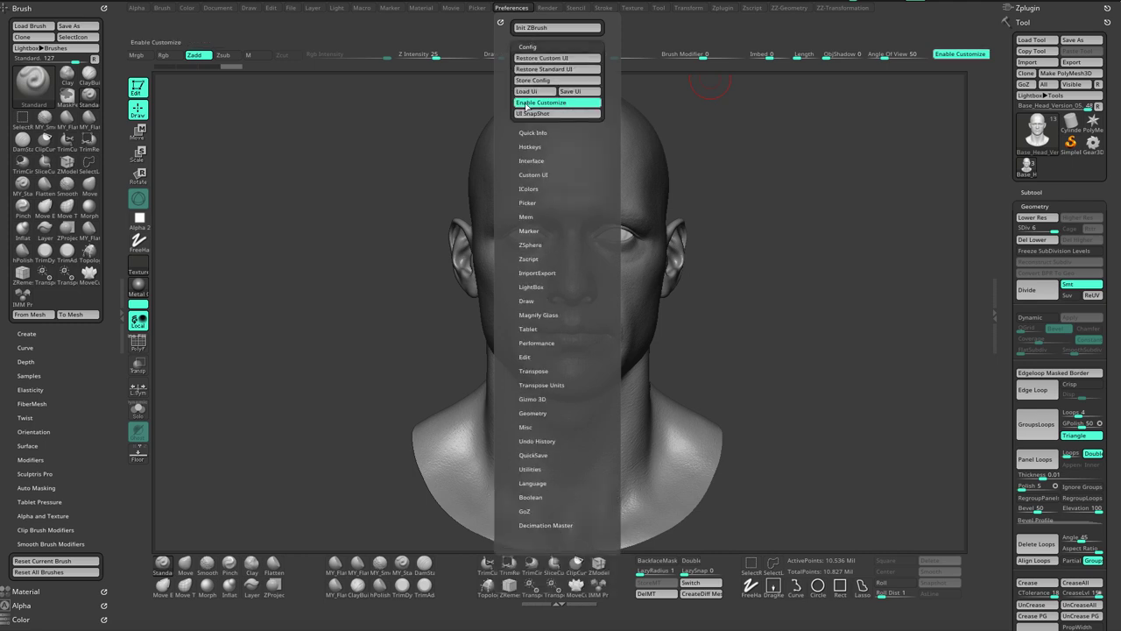
{"action": "left_click", "coordinate": [528, 47]}
{"action": "scroll", "coordinate": [568, 93], "scroll_direction": "down", "scroll_amount": 1}
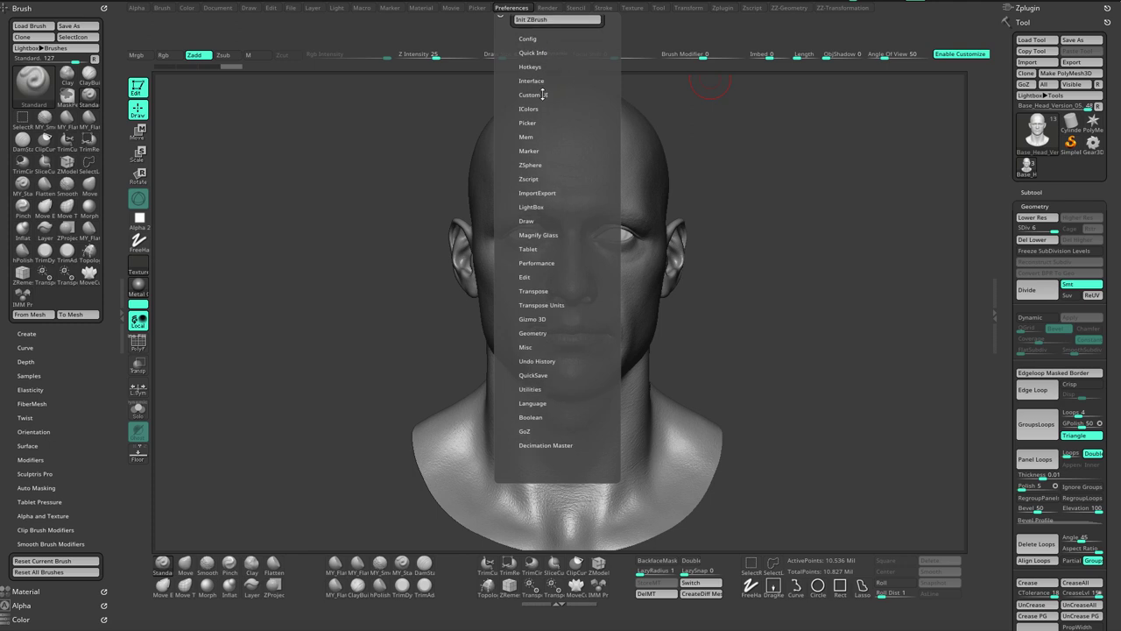
{"action": "left_click", "coordinate": [541, 97]}
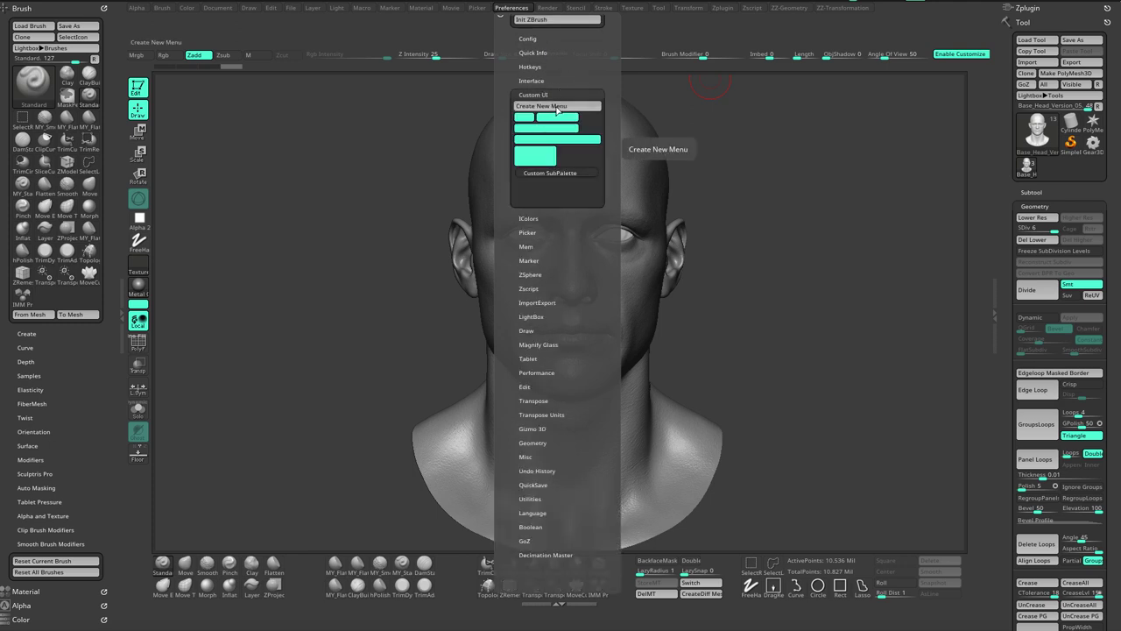
{"action": "left_click", "coordinate": [557, 109]}
{"action": "type", "text": "C"}
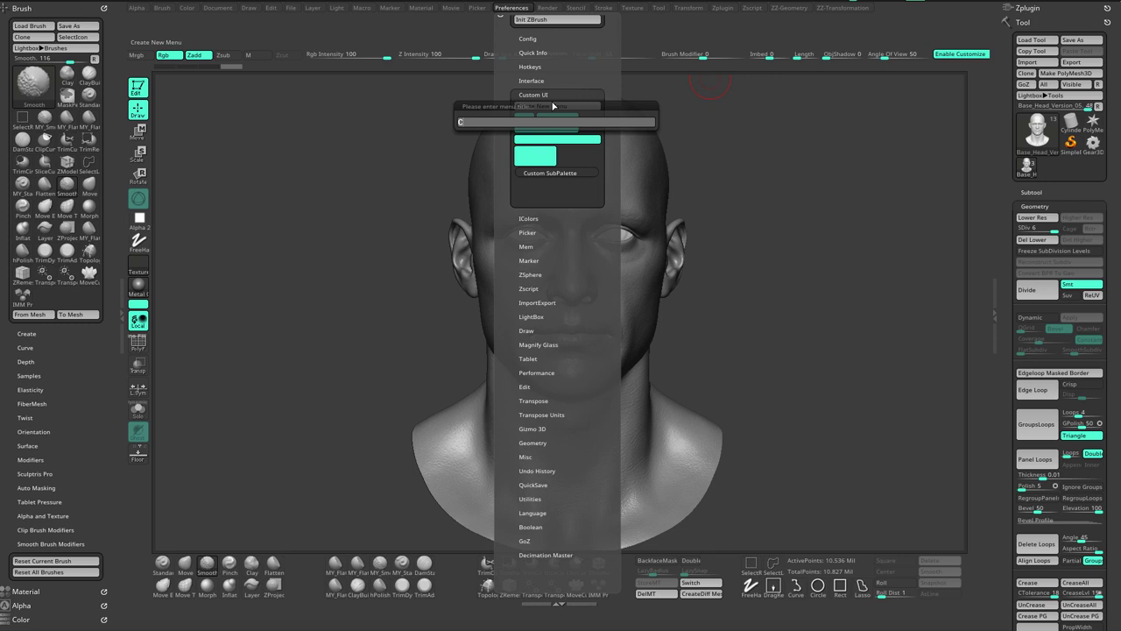
{"action": "type", "text": "ustom"}
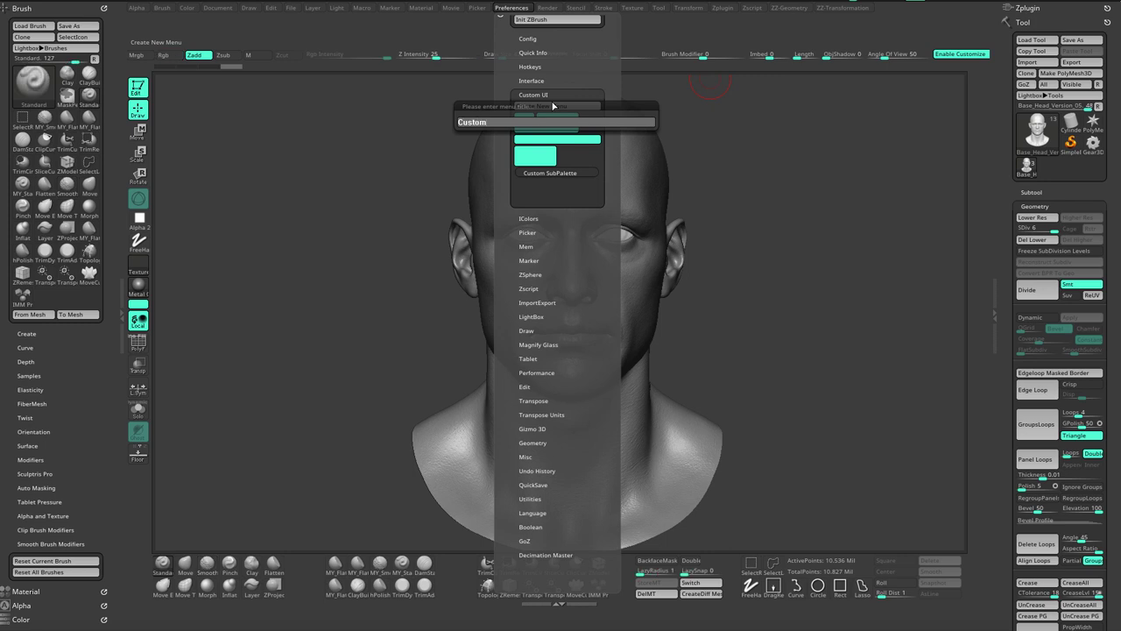
{"action": "key", "text": "Return"}
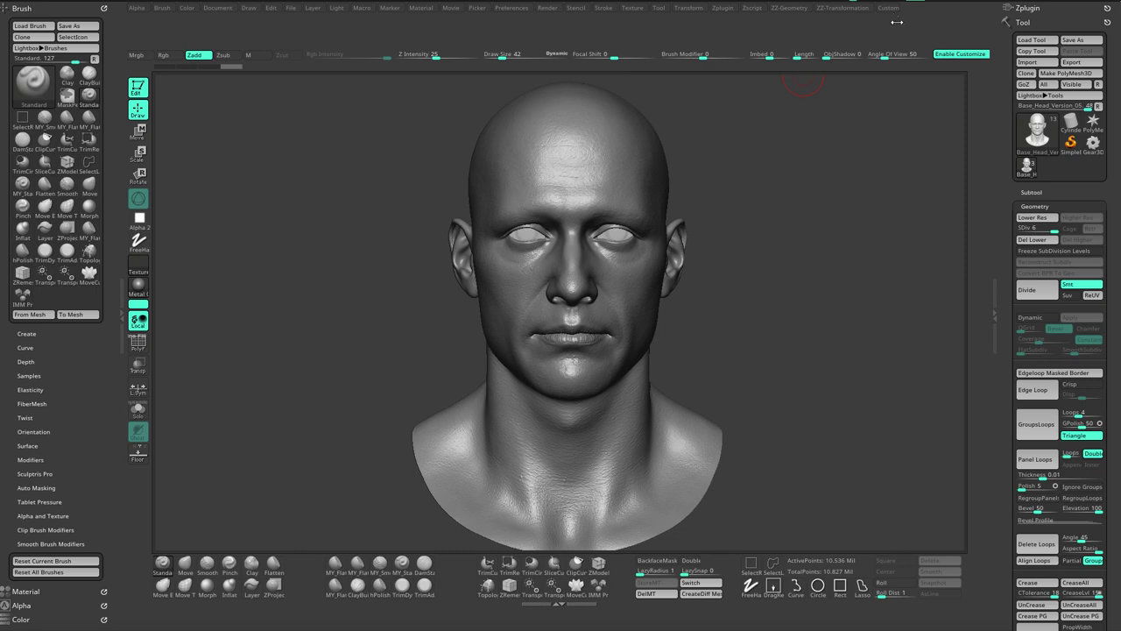
Step: Move Custom after Color, dock it in the left tray, then delete it by clearing its title
{"action": "left_click_drag", "start_coordinate": [888, 12], "coordinate": [886, 12], "text": "ctrl+alt"}
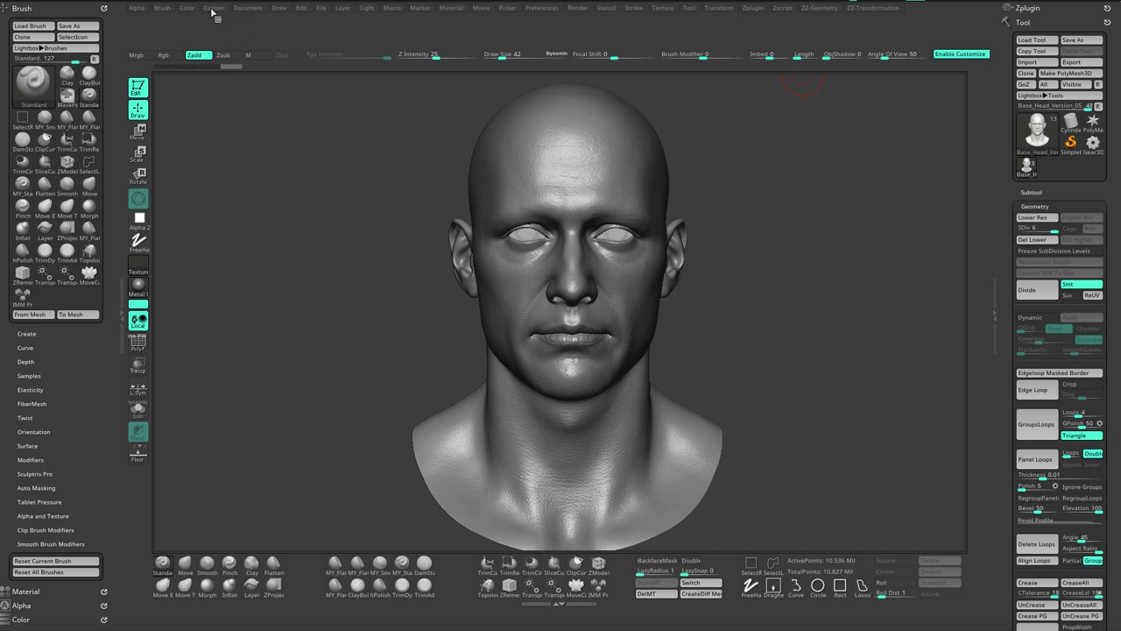
{"action": "left_click", "coordinate": [211, 10]}
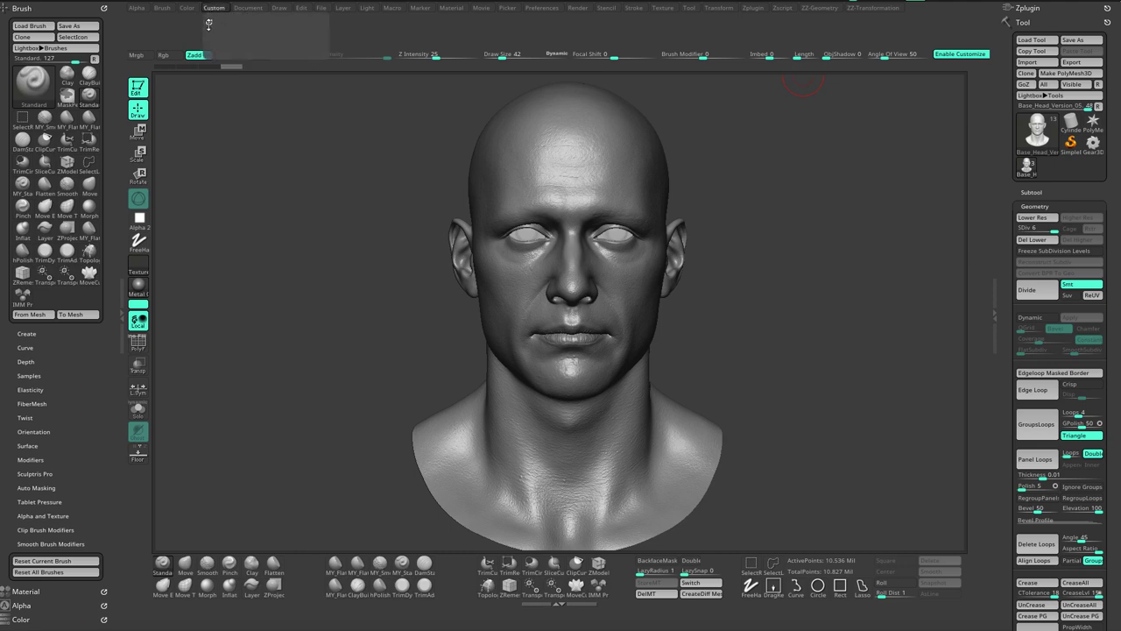
{"action": "left_click_drag", "start_coordinate": [208, 25], "coordinate": [61, 13]}
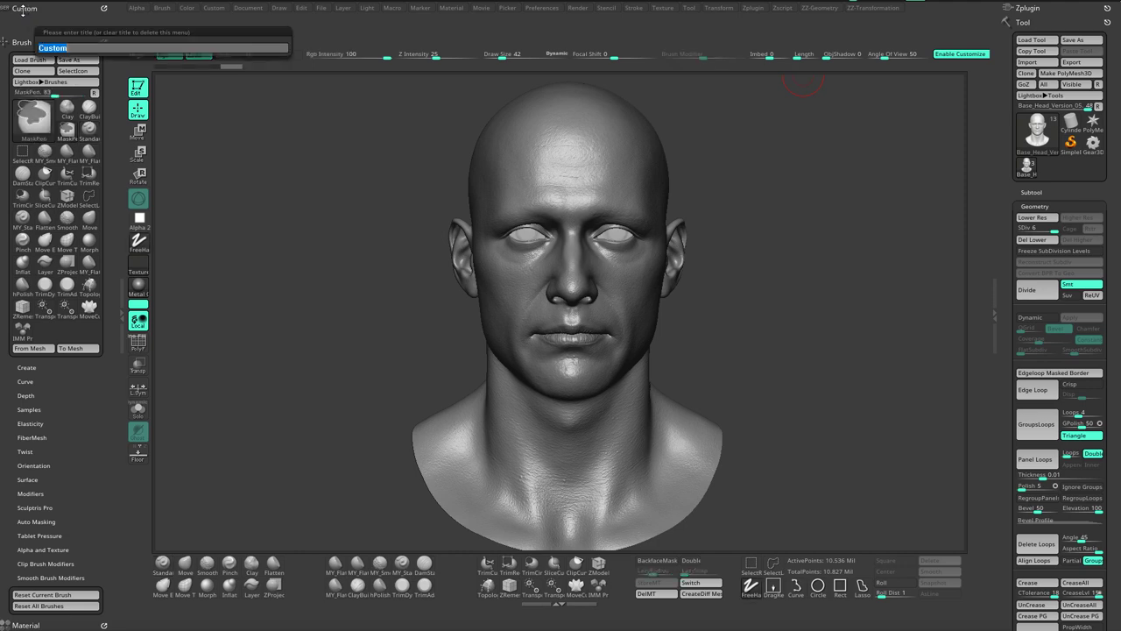
{"action": "left_click", "coordinate": [27, 10]}
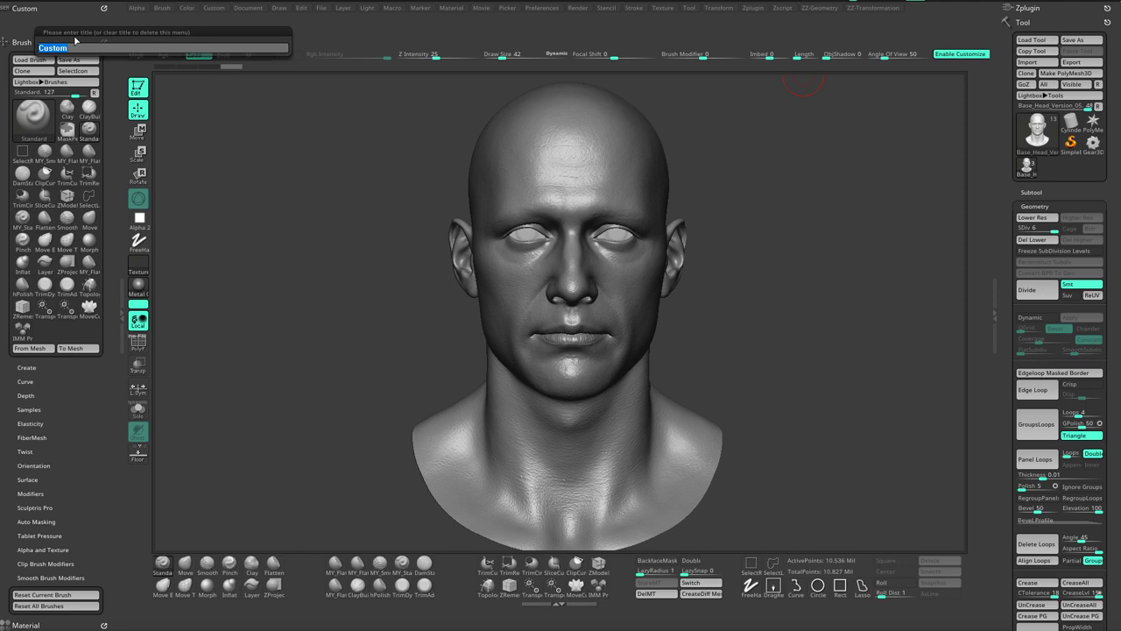
{"action": "key", "text": "BackSpace"}
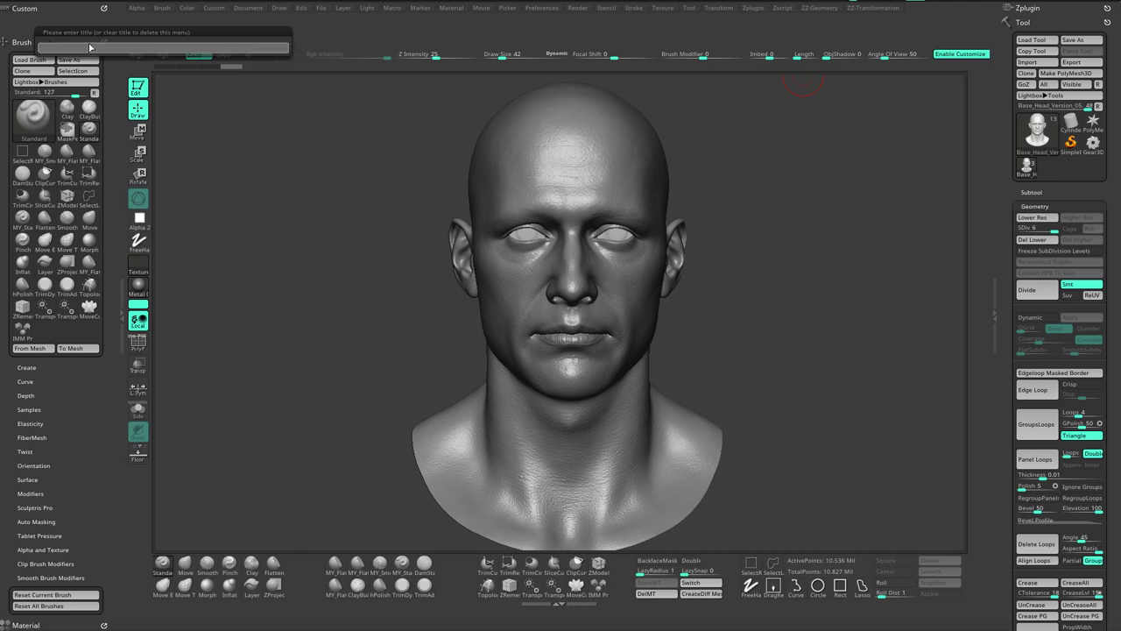
{"action": "key", "text": "Return"}
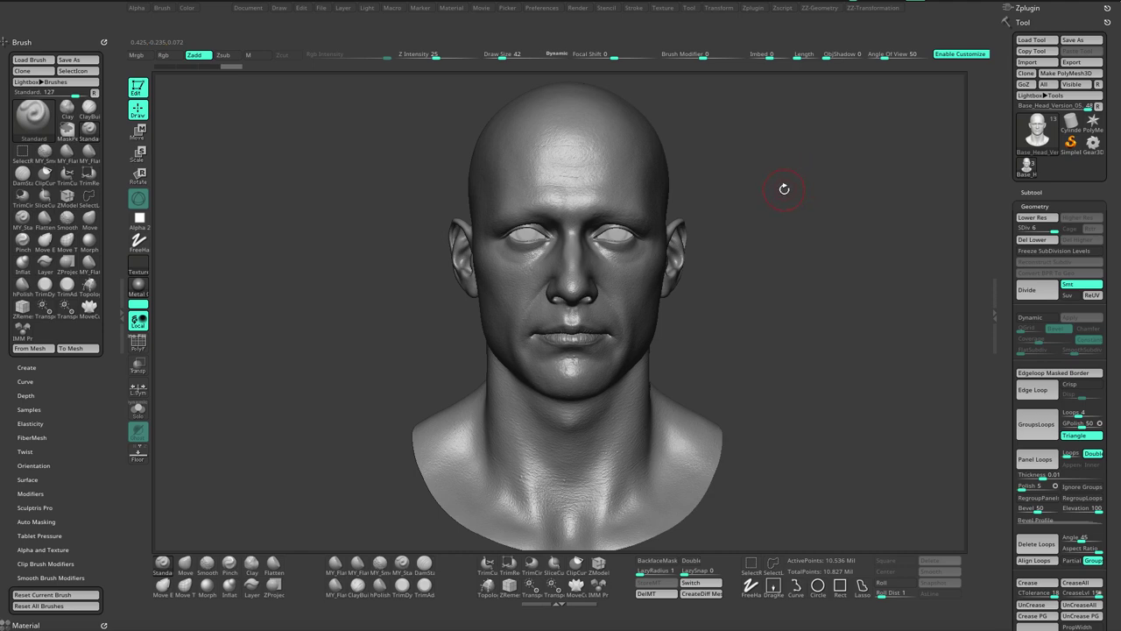
Step: Recreate a menu titled 'Custom' from Preferences > Custom UI and place it after Color
{"action": "left_click", "coordinate": [547, 12]}
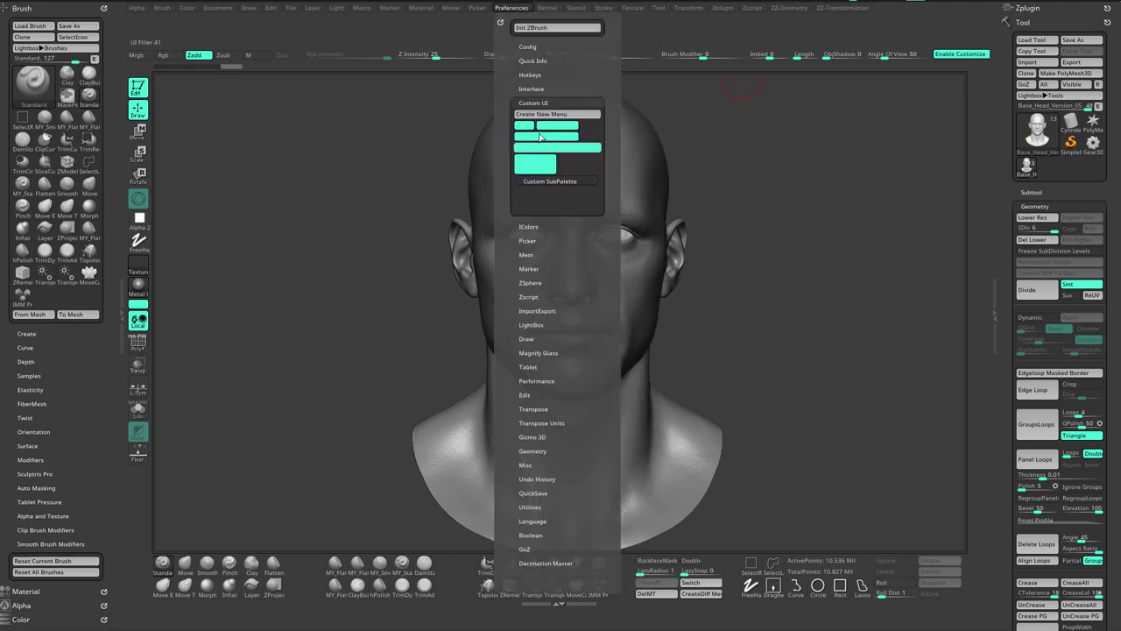
{"action": "left_click", "coordinate": [542, 115]}
{"action": "type", "text": "Custom"}
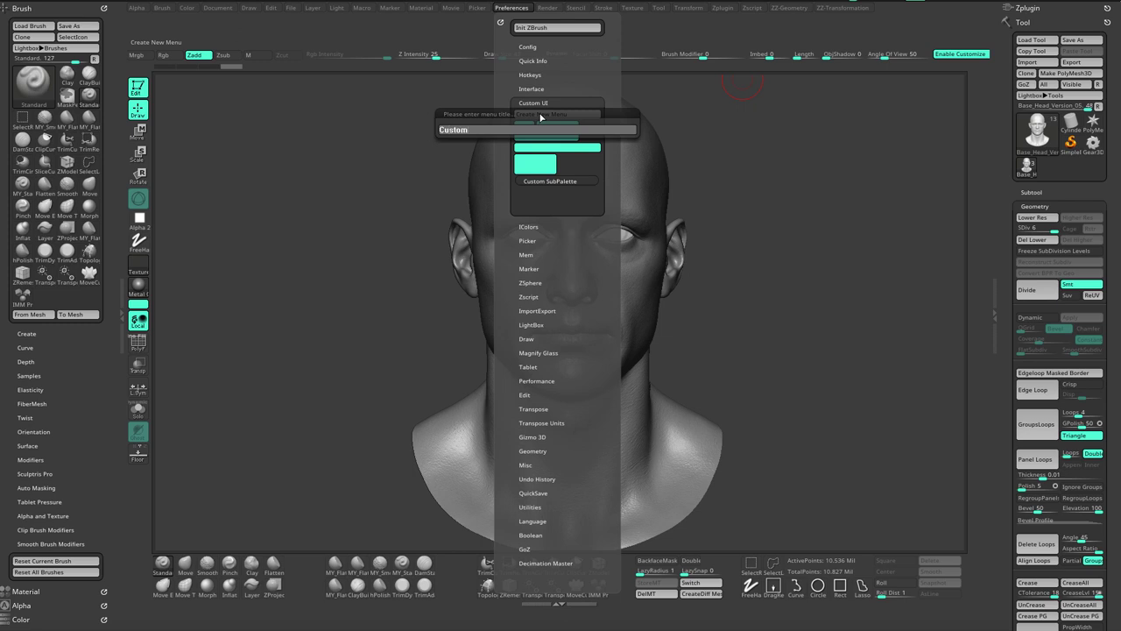
{"action": "key", "text": "Return"}
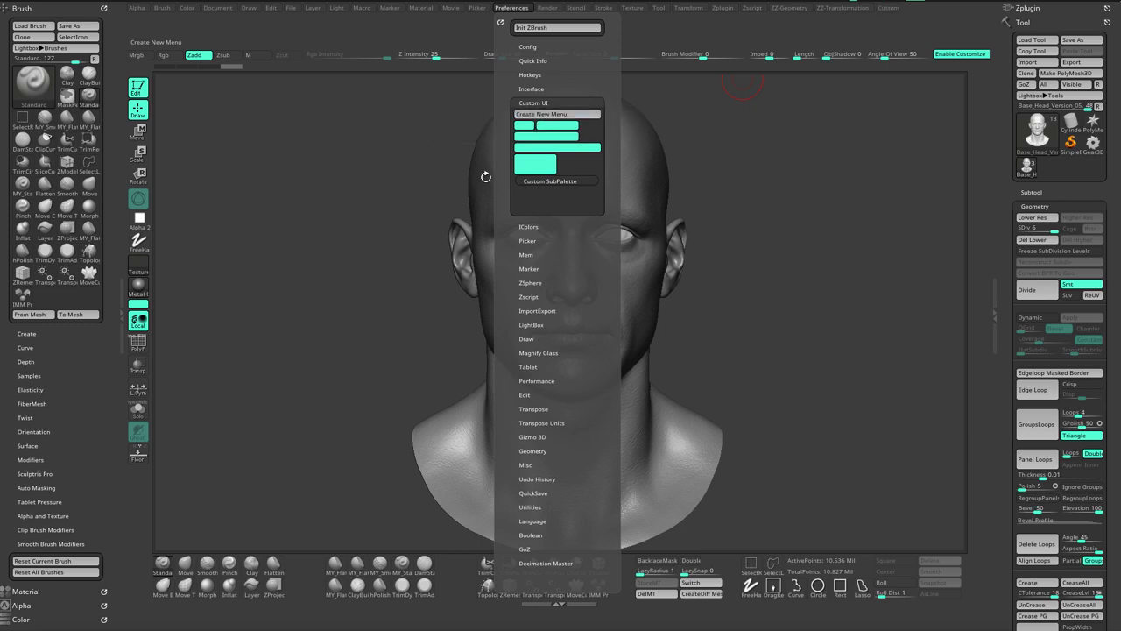
{"action": "mouse_move", "coordinate": [894, 16]}
{"action": "left_mouse_down", "text": "ctrl+alt"}
{"action": "mouse_move", "coordinate": [214, 8]}
{"action": "mouse_move", "coordinate": [21, 37]}
{"action": "left_mouse_up", "text": "ctrl+alt"}
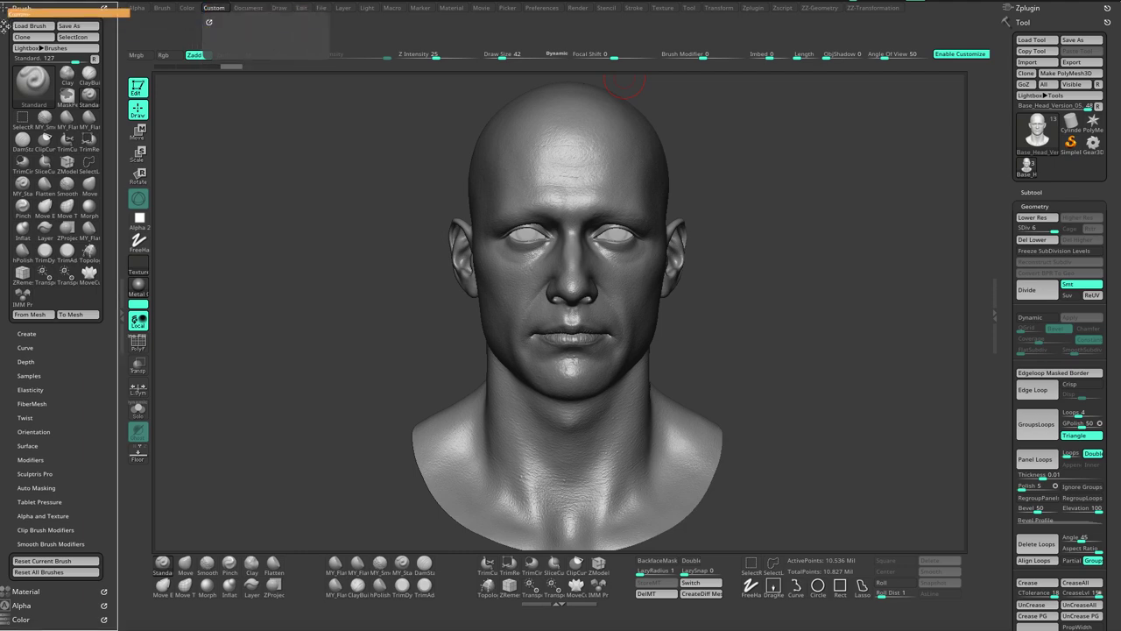
Step: Drag a Custom SubPalette from Preferences into the left-docked Custom menu
{"action": "left_click", "coordinate": [542, 9]}
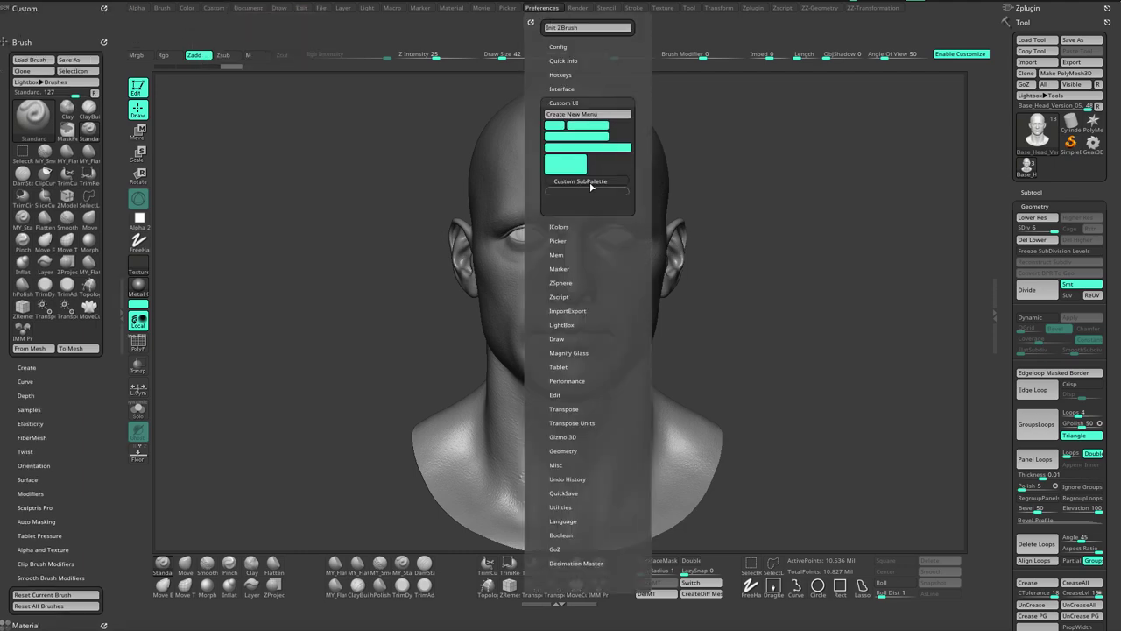
{"action": "key", "text": "ctrl"}
{"action": "key", "text": "ctrl"}
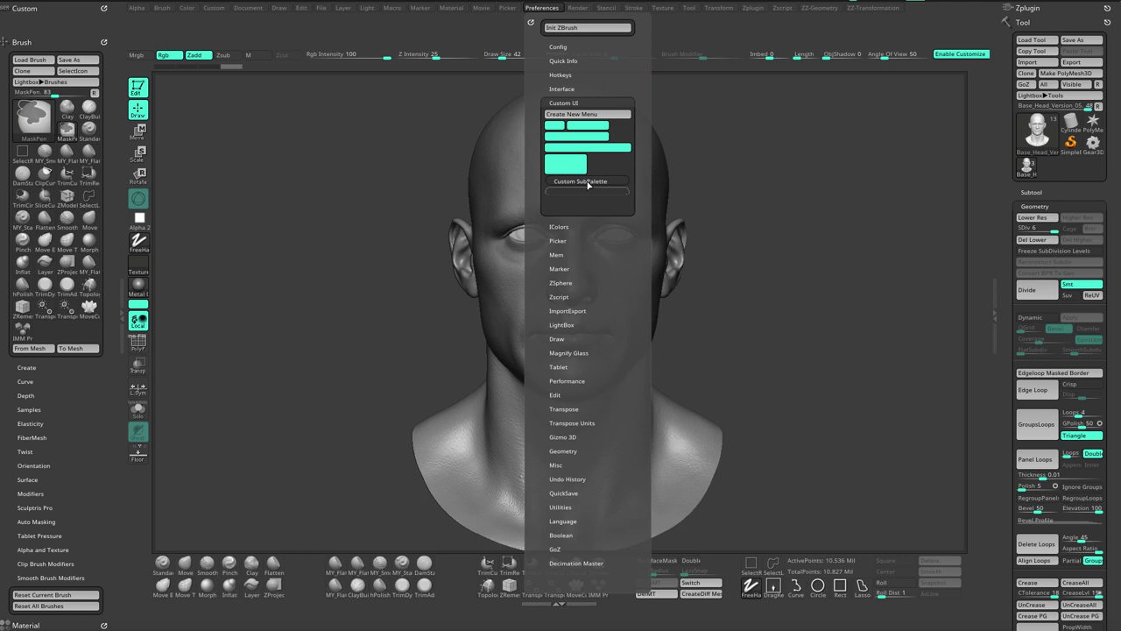
{"action": "mouse_move", "coordinate": [589, 184]}
{"action": "left_mouse_down", "text": "ctrl+alt"}
{"action": "mouse_move", "coordinate": [128, 38]}
{"action": "mouse_move", "coordinate": [59, 30]}
{"action": "left_mouse_up", "text": "ctrl+alt"}
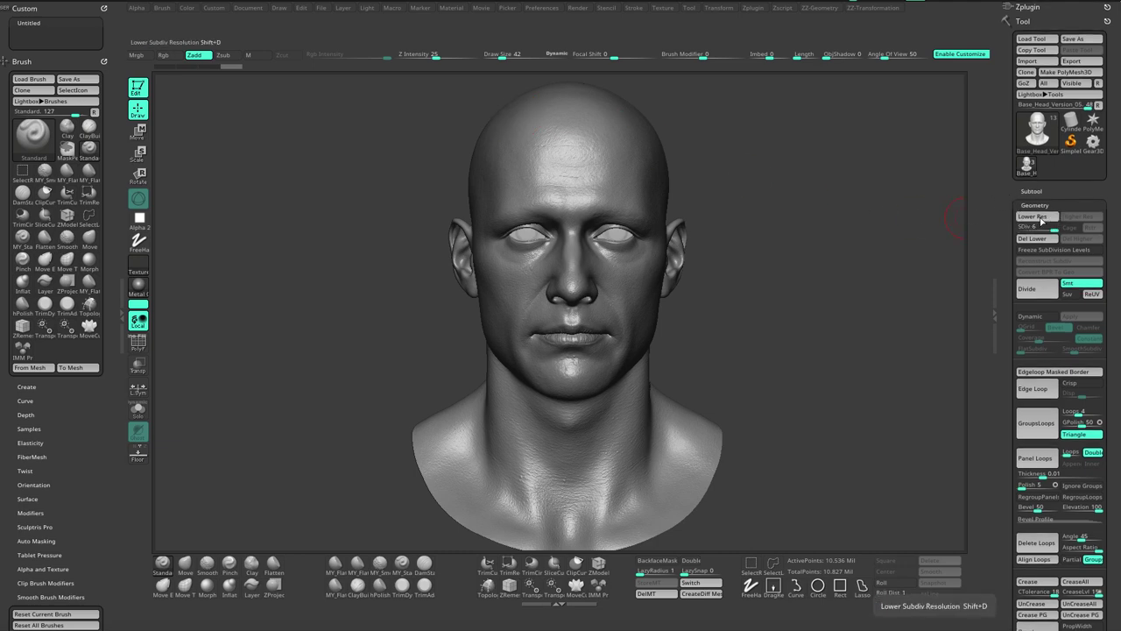
Step: Copy Lower Res, Higher Res and the SDiv slider from Tool > Geometry into the subpalette
{"action": "key", "text": "ctrl"}
{"action": "left_click_drag", "start_coordinate": [1034, 217], "coordinate": [32, 33], "text": "ctrl+alt"}
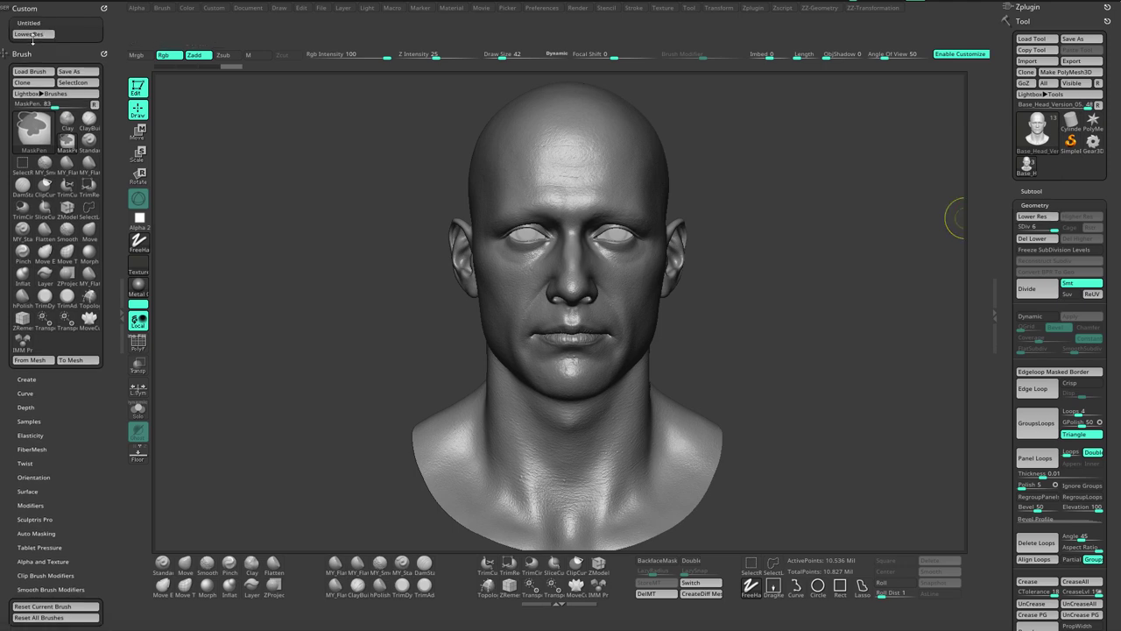
{"action": "left_click_drag", "start_coordinate": [1072, 223], "coordinate": [77, 34], "text": "ctrl+alt"}
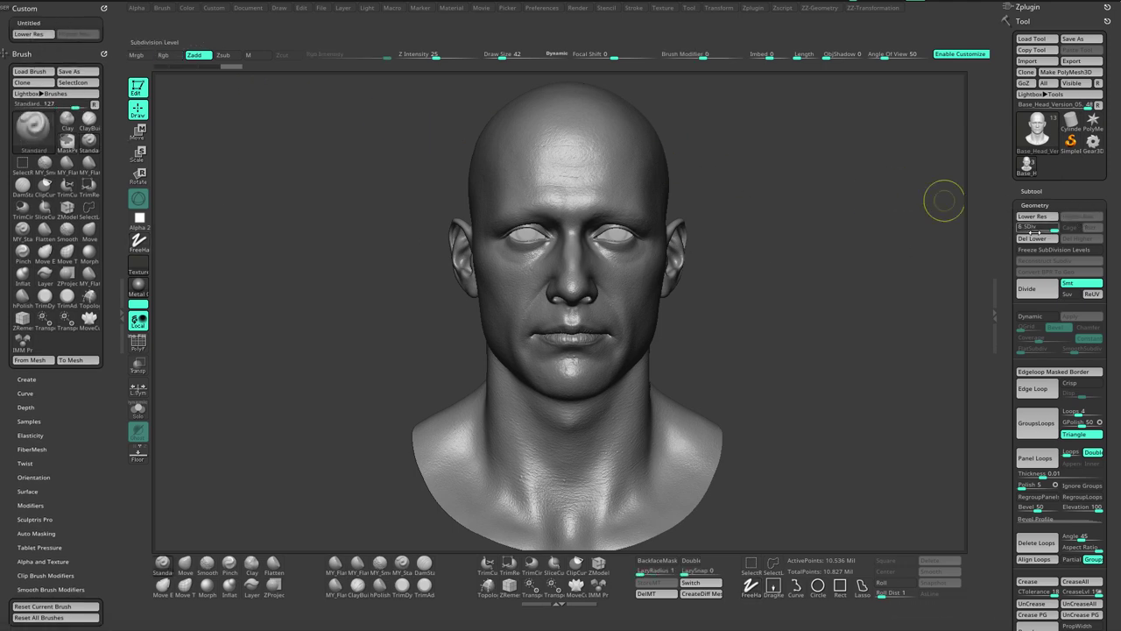
{"action": "left_click_drag", "start_coordinate": [1034, 226], "coordinate": [32, 44], "text": "ctrl+alt"}
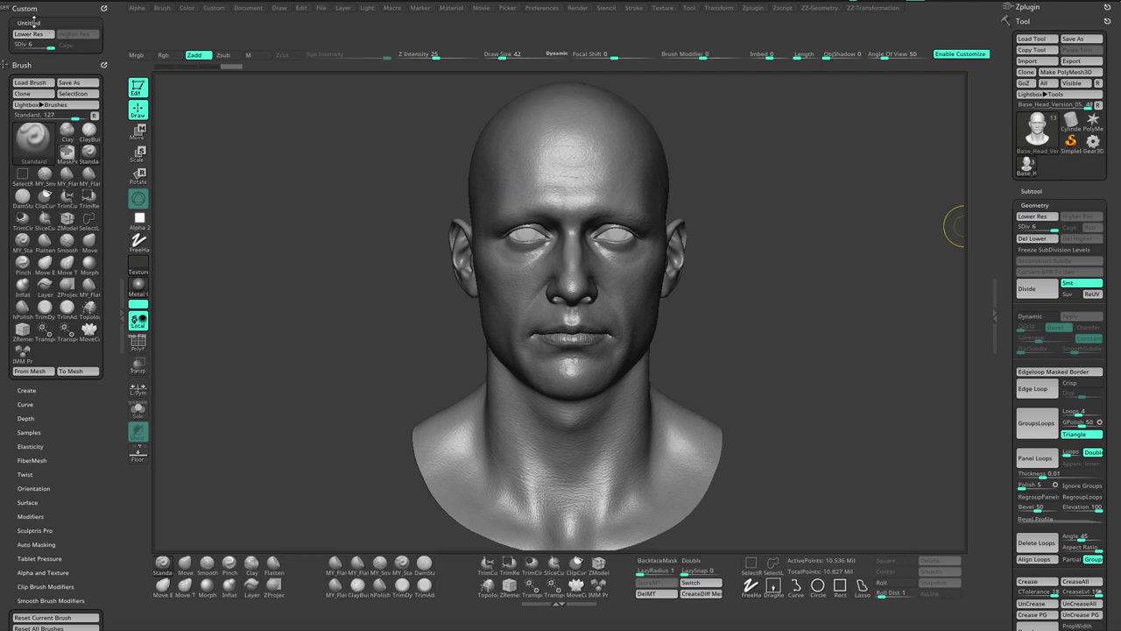
Step: Change the Untitled subpalette's title to 'Geometry' with a Ctrl+click on its title
{"action": "key", "text": "ctrl"}
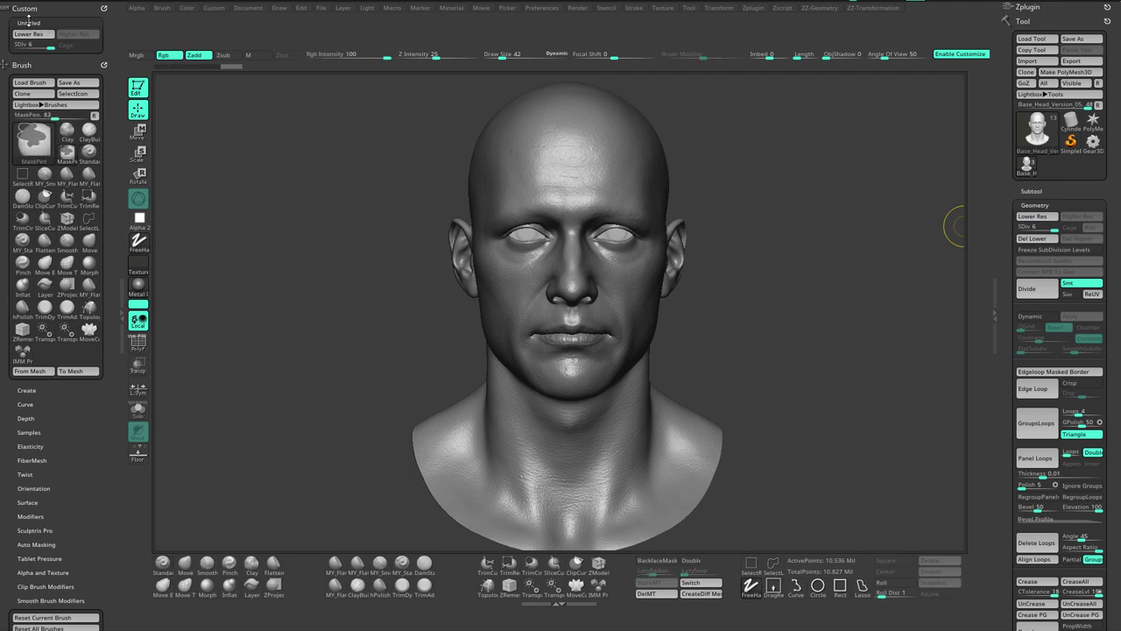
{"action": "left_click", "coordinate": [31, 22], "text": "ctrl"}
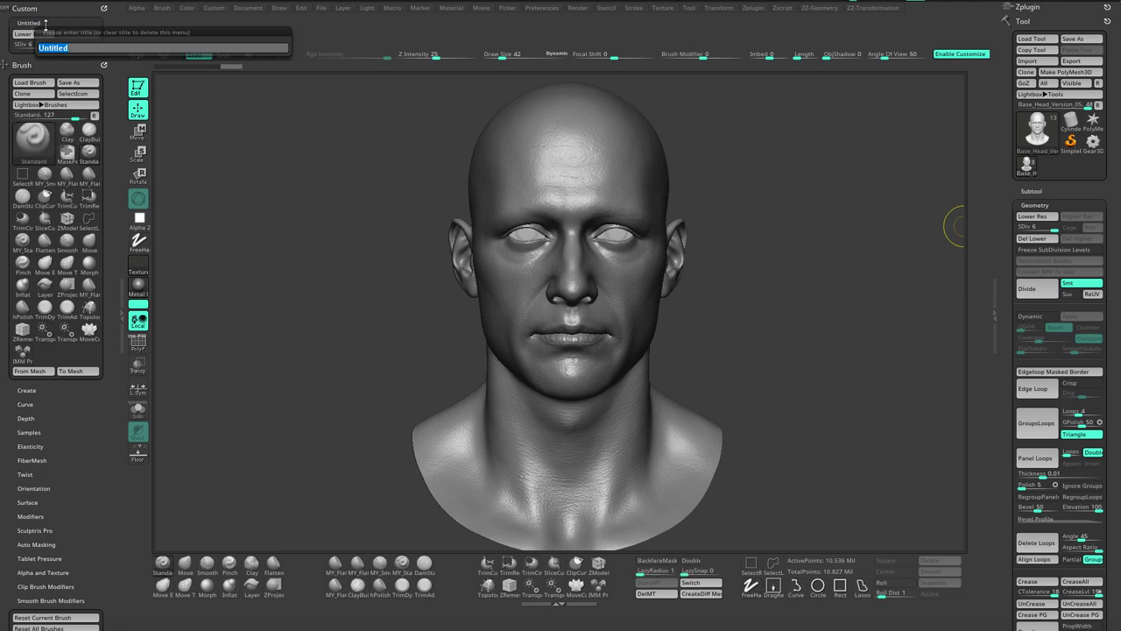
{"action": "type", "text": "Geometry"}
{"action": "key", "text": "Return"}
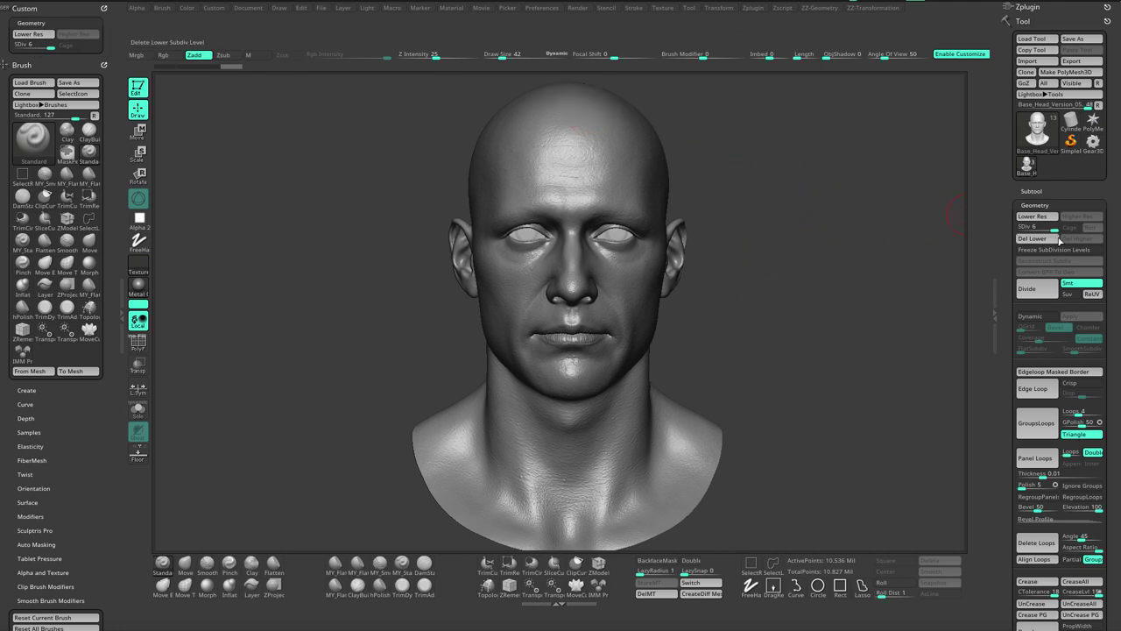
Step: Copy Del Lower, Del Higher, Freeze SubDivision Levels and Reconstruct Subdiv into the Geometry subpalette
{"action": "mouse_move", "coordinate": [1032, 238]}
{"action": "left_mouse_down", "text": "ctrl+alt"}
{"action": "mouse_move", "coordinate": [77, 83]}
{"action": "mouse_move", "coordinate": [31, 56]}
{"action": "left_mouse_up", "text": "ctrl+alt"}
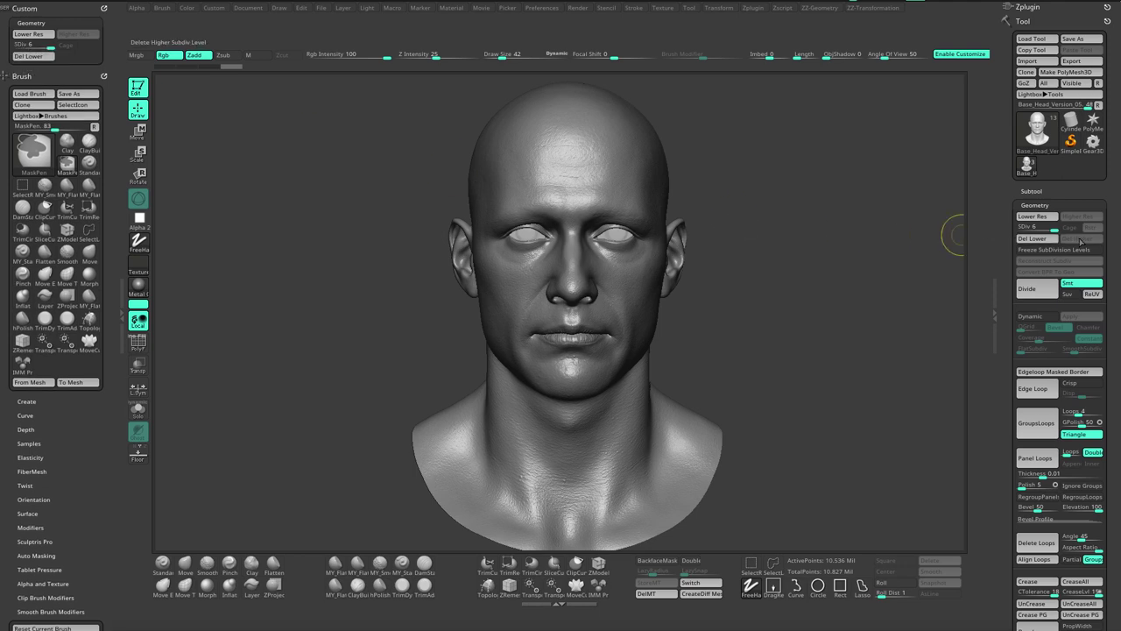
{"action": "left_click_drag", "start_coordinate": [1083, 239], "coordinate": [81, 58], "text": "ctrl+alt"}
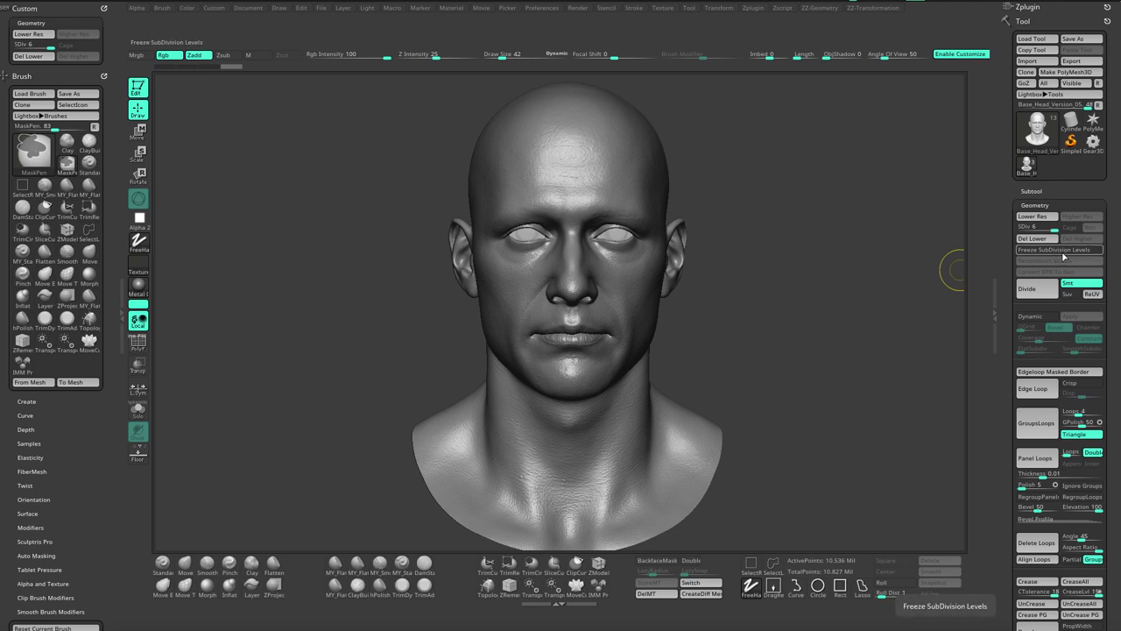
{"action": "mouse_move", "coordinate": [1070, 254]}
{"action": "left_mouse_down", "text": "ctrl+alt"}
{"action": "mouse_move", "coordinate": [89, 82]}
{"action": "mouse_move", "coordinate": [64, 68]}
{"action": "left_mouse_up", "text": "ctrl+alt"}
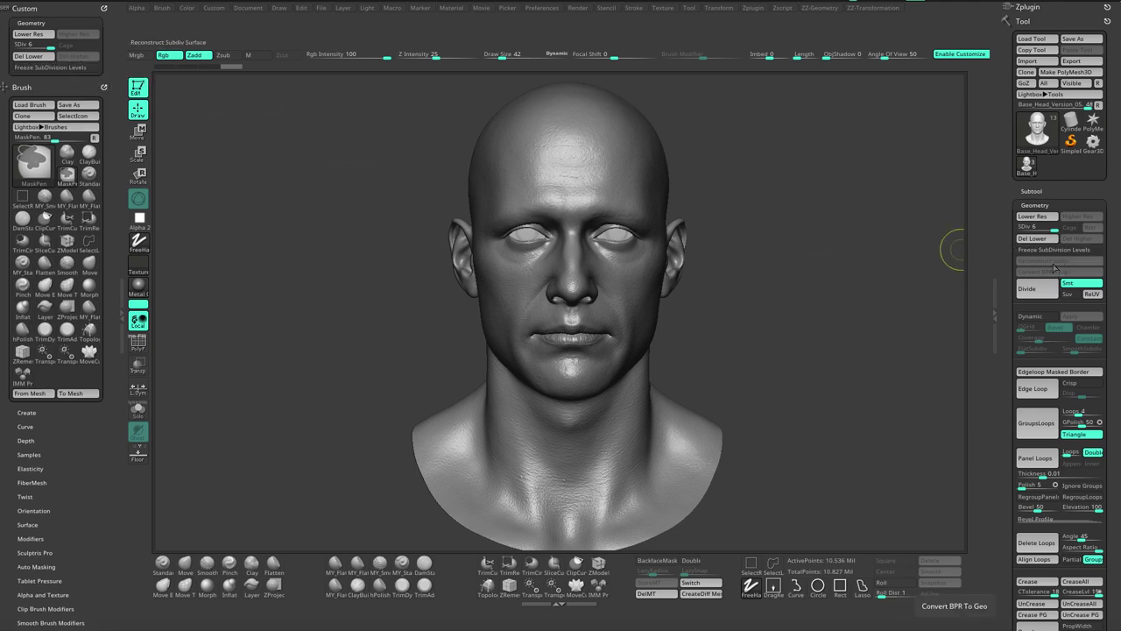
{"action": "left_click_drag", "start_coordinate": [1067, 261], "coordinate": [67, 84], "text": "ctrl+alt"}
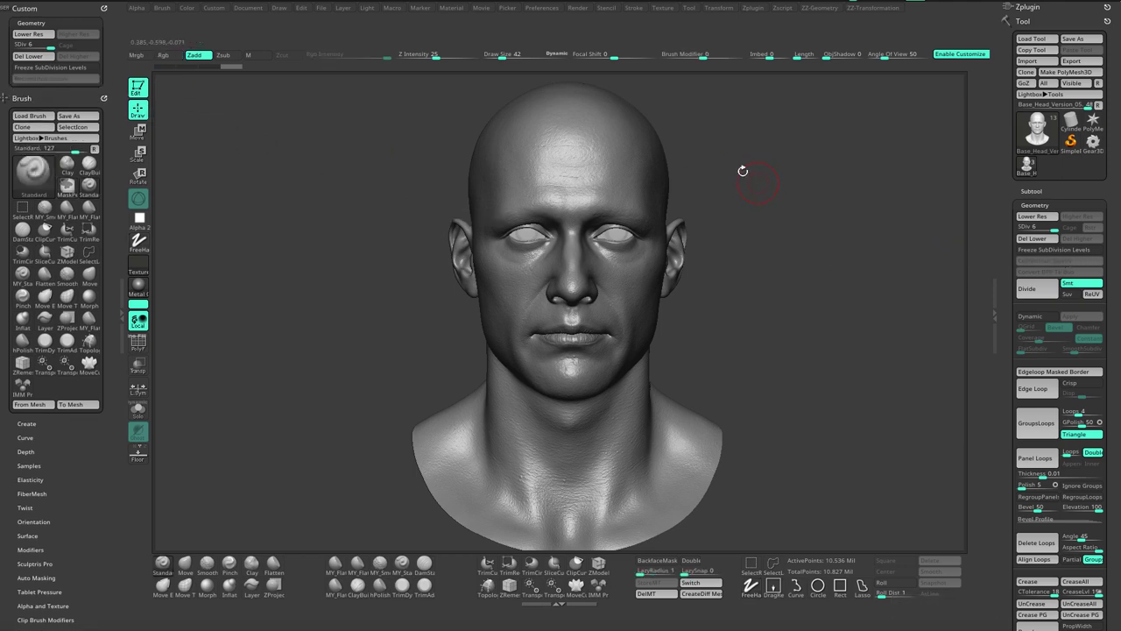
Step: Place the wide UI Filler bar from Preferences > Custom UI below Reconstruct Subdiv
{"action": "left_click", "coordinate": [542, 8]}
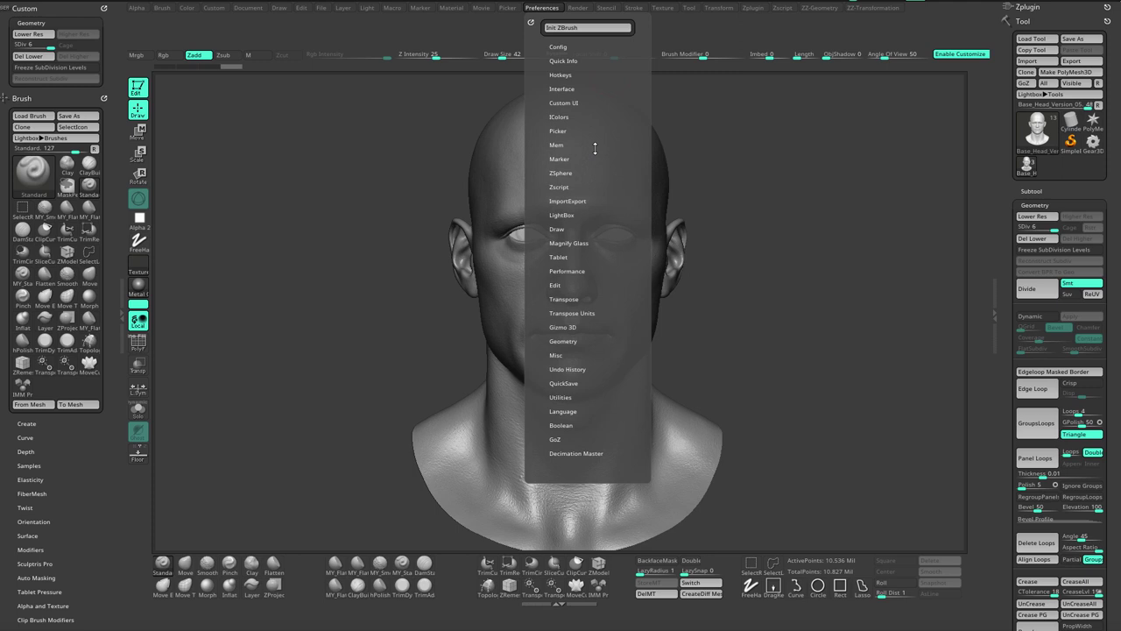
{"action": "left_click", "coordinate": [574, 102]}
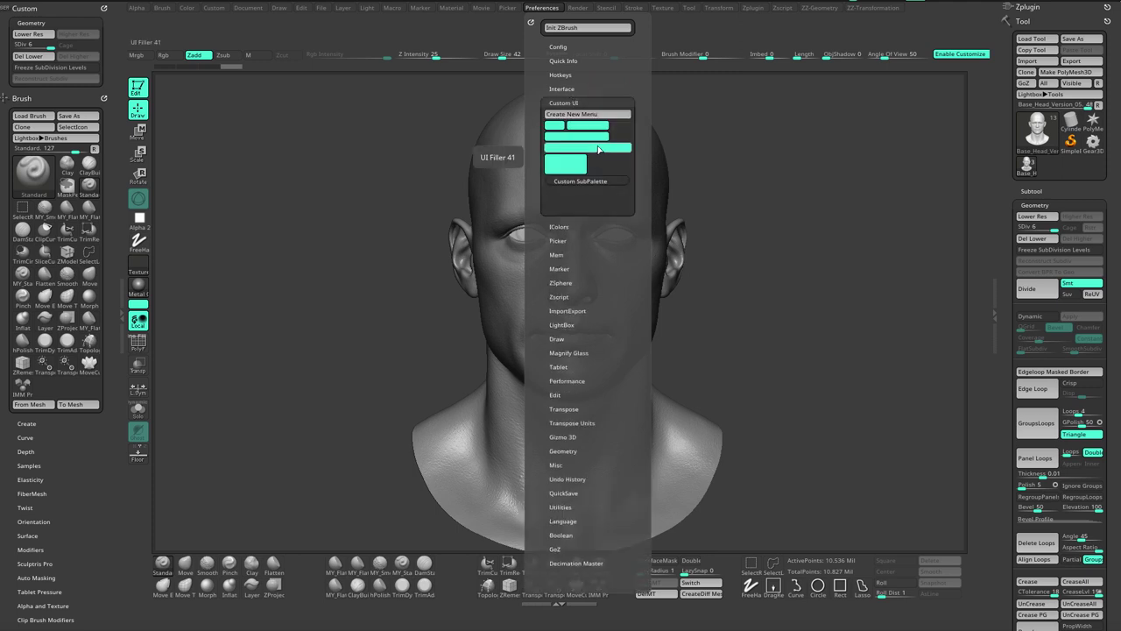
{"action": "key", "text": "ctrl"}
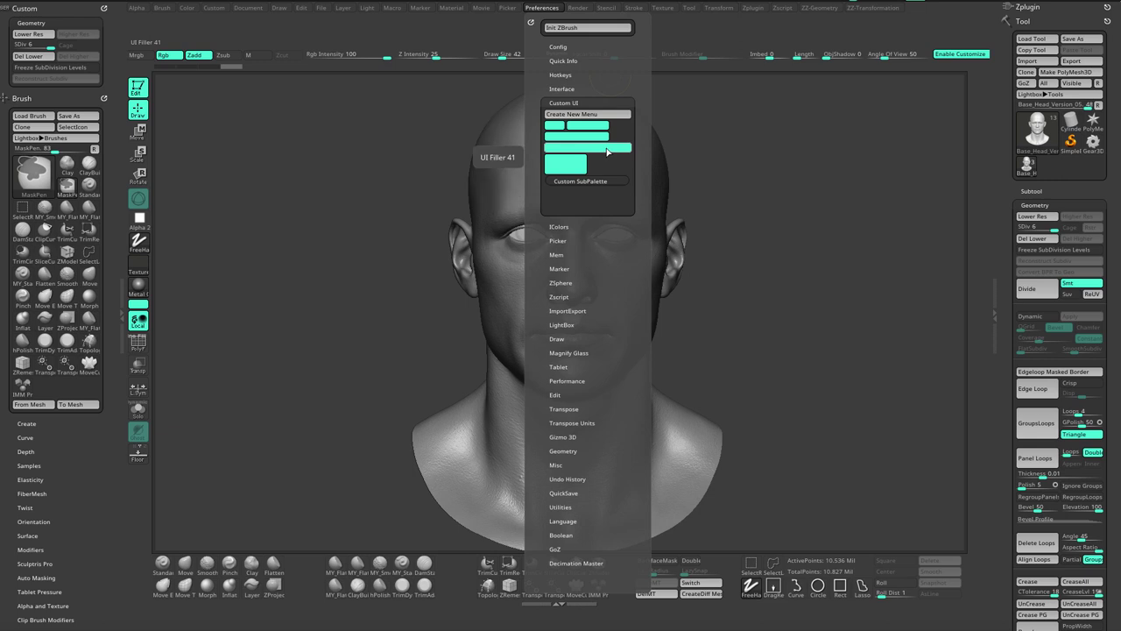
{"action": "left_click_drag", "start_coordinate": [604, 153], "coordinate": [71, 95], "text": "ctrl"}
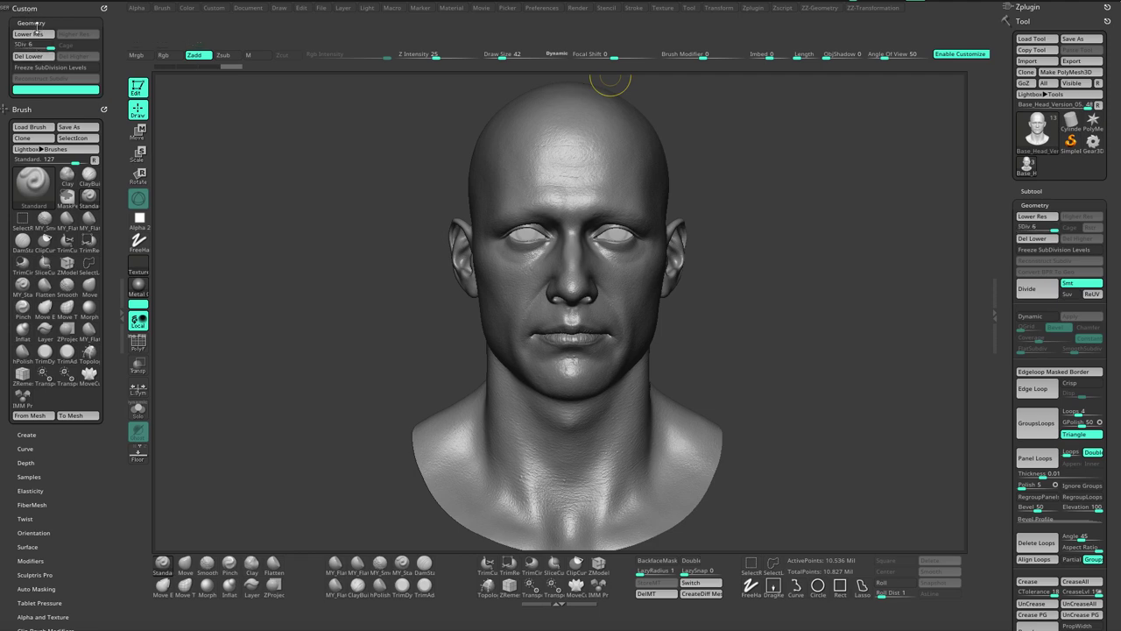
Step: Copy DynaMesh, Groups, Polish, Blur, Project, Resolution and SubProjection below the spacer
{"action": "left_click_drag", "start_coordinate": [1001, 414], "coordinate": [999, 315]}
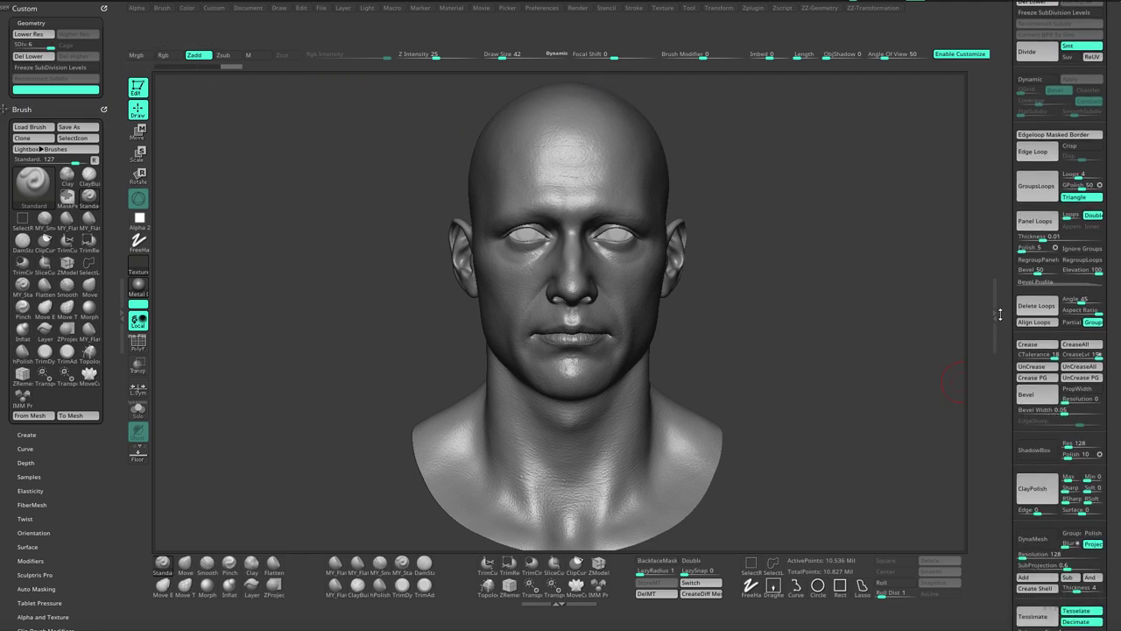
{"action": "scroll", "coordinate": [1043, 289], "scroll_direction": "down", "scroll_amount": 3}
{"action": "scroll", "coordinate": [1042, 289], "scroll_direction": "down", "scroll_amount": 3}
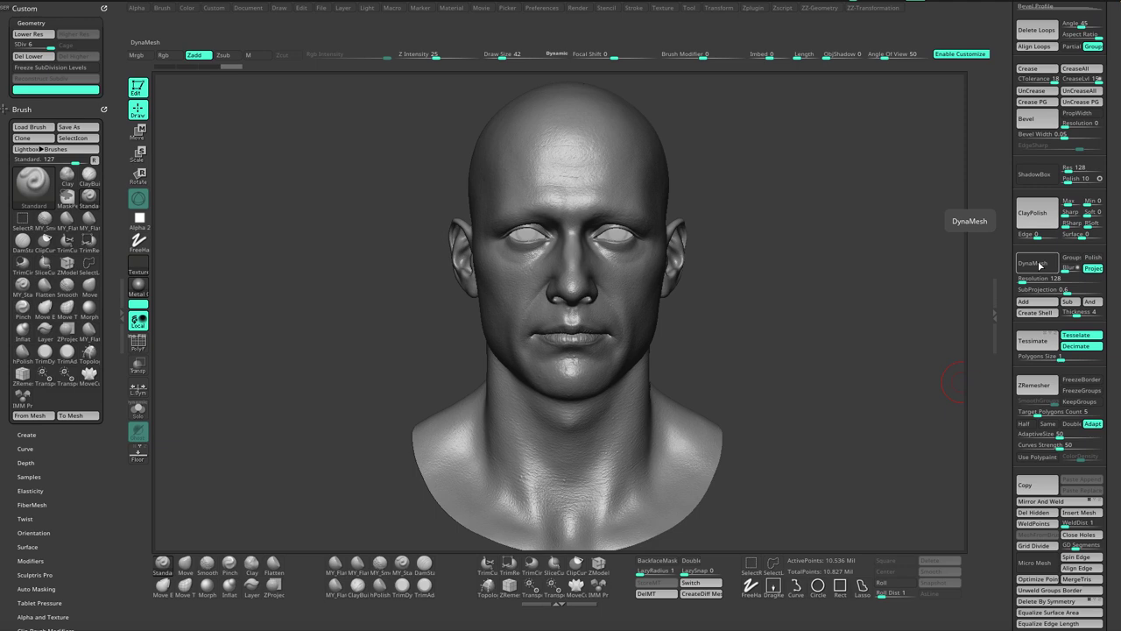
{"action": "left_click_drag", "start_coordinate": [1036, 264], "coordinate": [31, 102], "text": "ctrl+alt"}
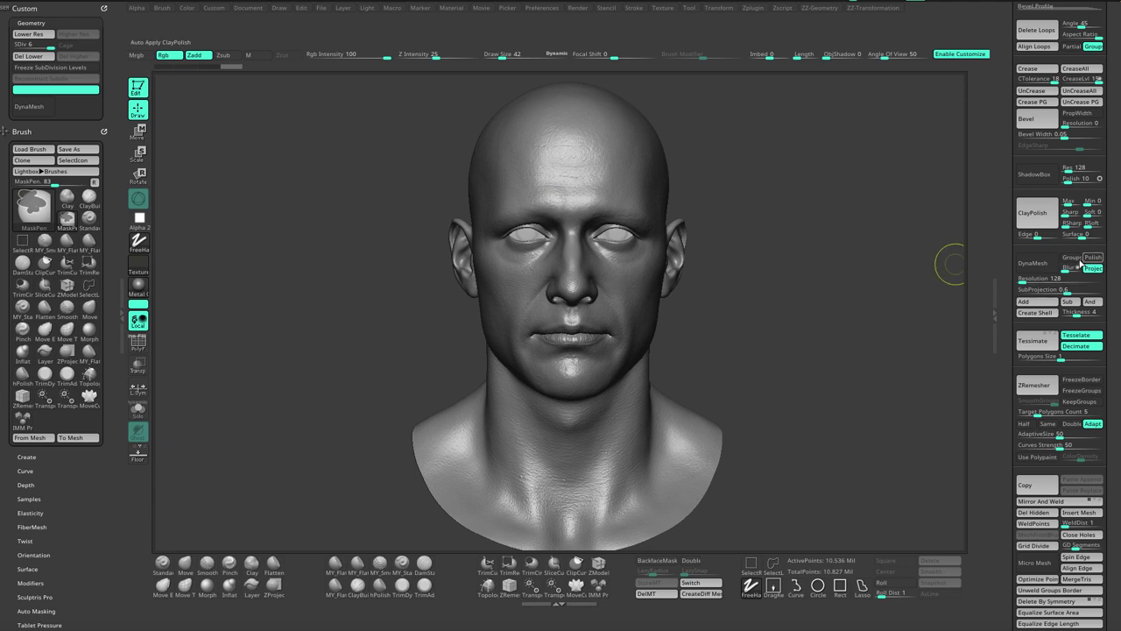
{"action": "left_click_drag", "start_coordinate": [1070, 258], "coordinate": [66, 101], "text": "ctrl+alt"}
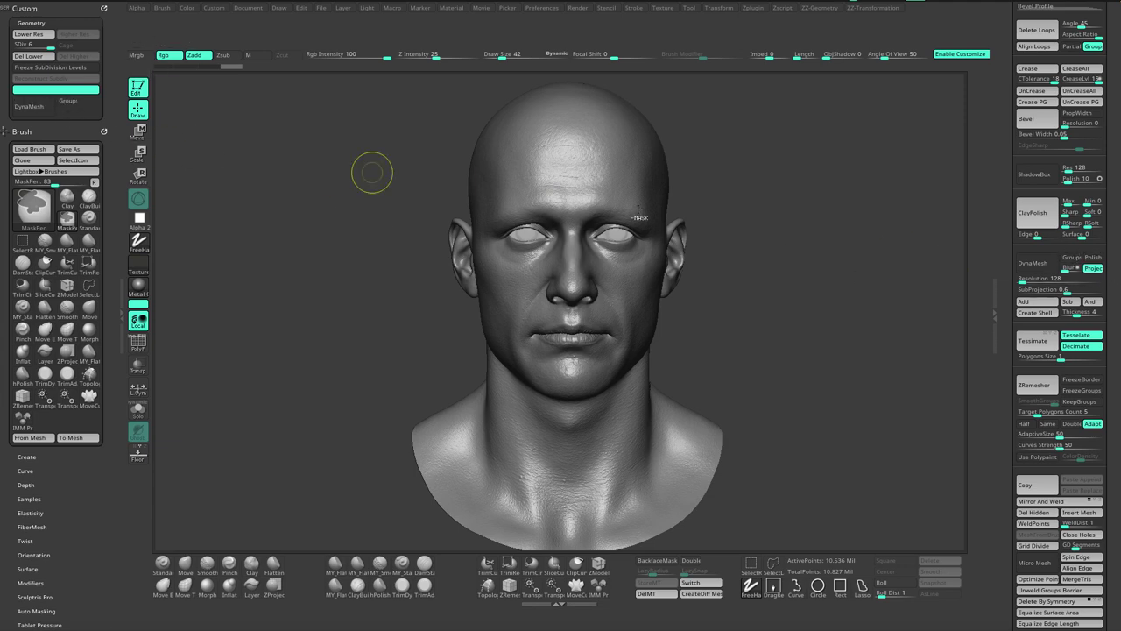
{"action": "left_click_drag", "start_coordinate": [1093, 256], "coordinate": [88, 101], "text": "ctrl+alt"}
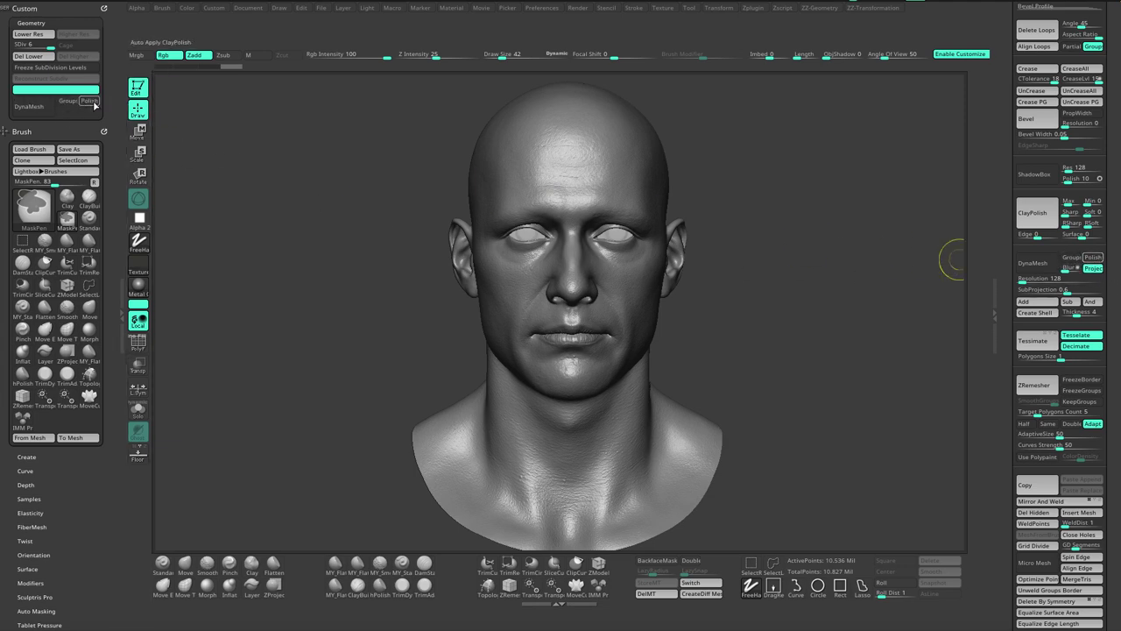
{"action": "left_click_drag", "start_coordinate": [1071, 267], "coordinate": [68, 118], "text": "ctrl+alt"}
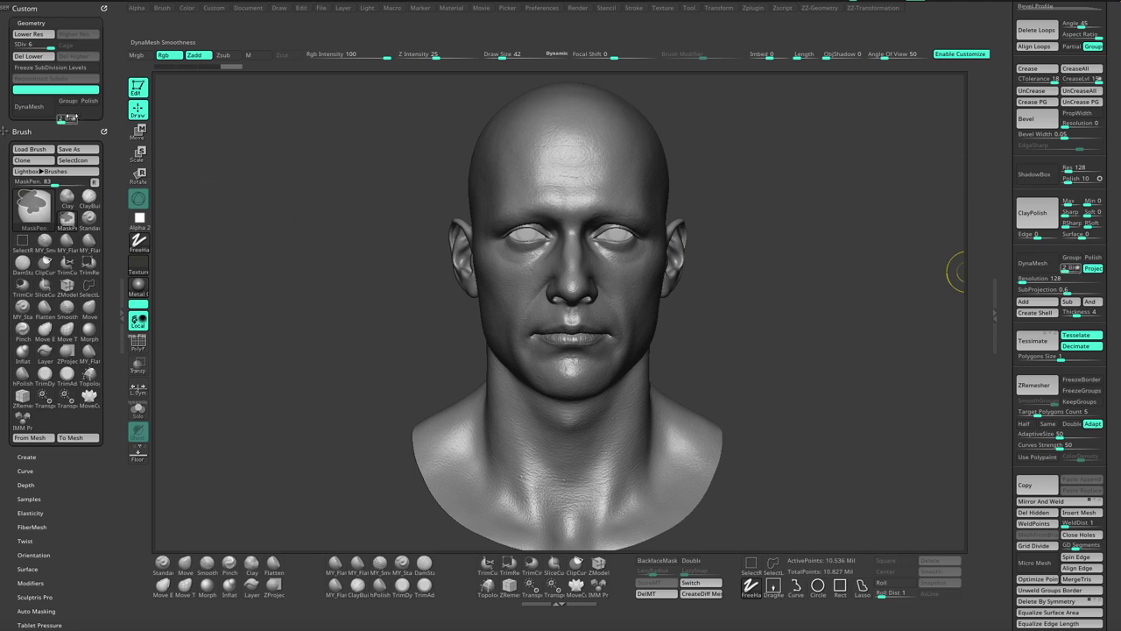
{"action": "mouse_move", "coordinate": [1093, 268]}
{"action": "left_mouse_down", "text": "ctrl+alt"}
{"action": "mouse_move", "coordinate": [411, 243]}
{"action": "mouse_move", "coordinate": [88, 112]}
{"action": "left_mouse_up", "text": "ctrl+alt"}
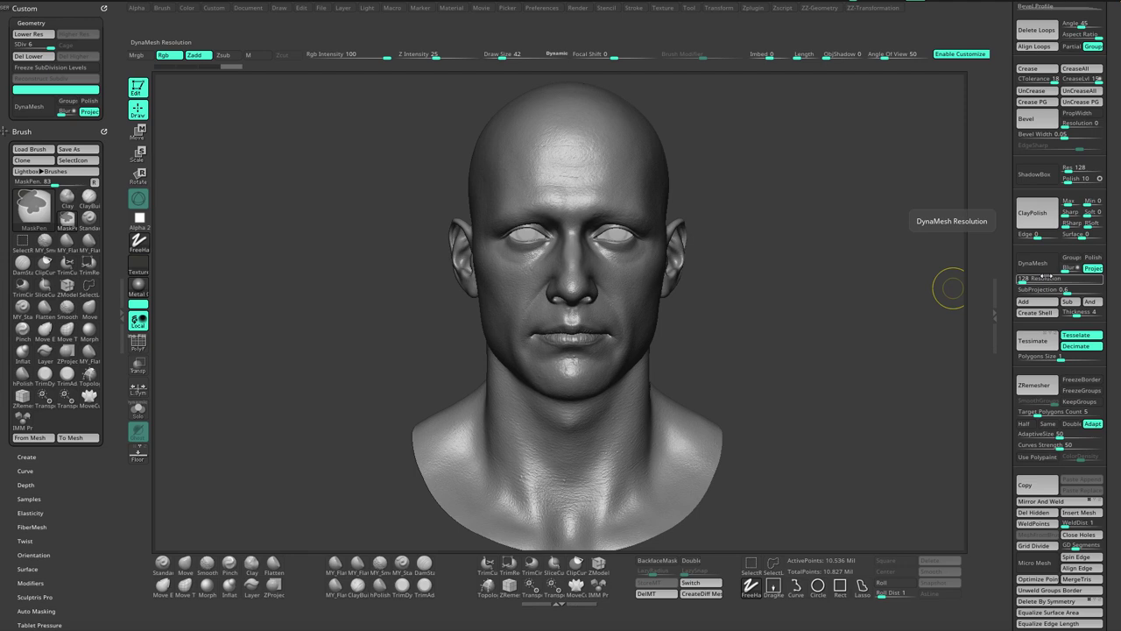
{"action": "mouse_move", "coordinate": [1042, 277]}
{"action": "left_mouse_down", "text": "ctrl+alt"}
{"action": "mouse_move", "coordinate": [39, 117]}
{"action": "mouse_move", "coordinate": [44, 125]}
{"action": "left_mouse_up", "text": "ctrl+alt"}
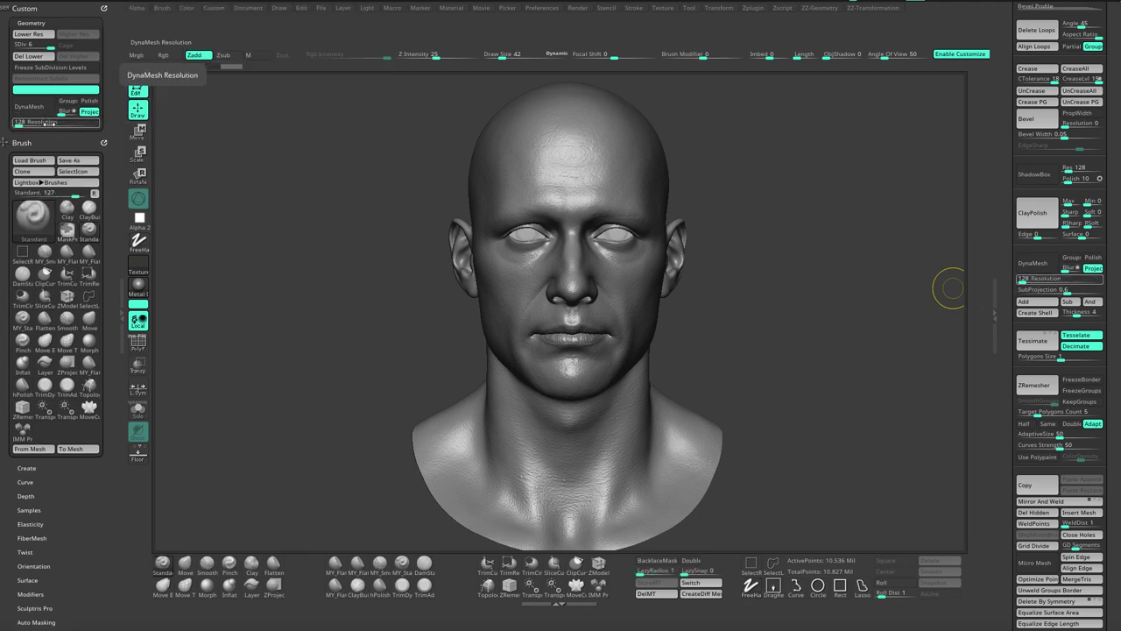
{"action": "mouse_move", "coordinate": [1043, 289]}
{"action": "left_mouse_down", "text": "ctrl+alt"}
{"action": "mouse_move", "coordinate": [580, 288]}
{"action": "mouse_move", "coordinate": [53, 133]}
{"action": "left_mouse_up", "text": "ctrl+alt"}
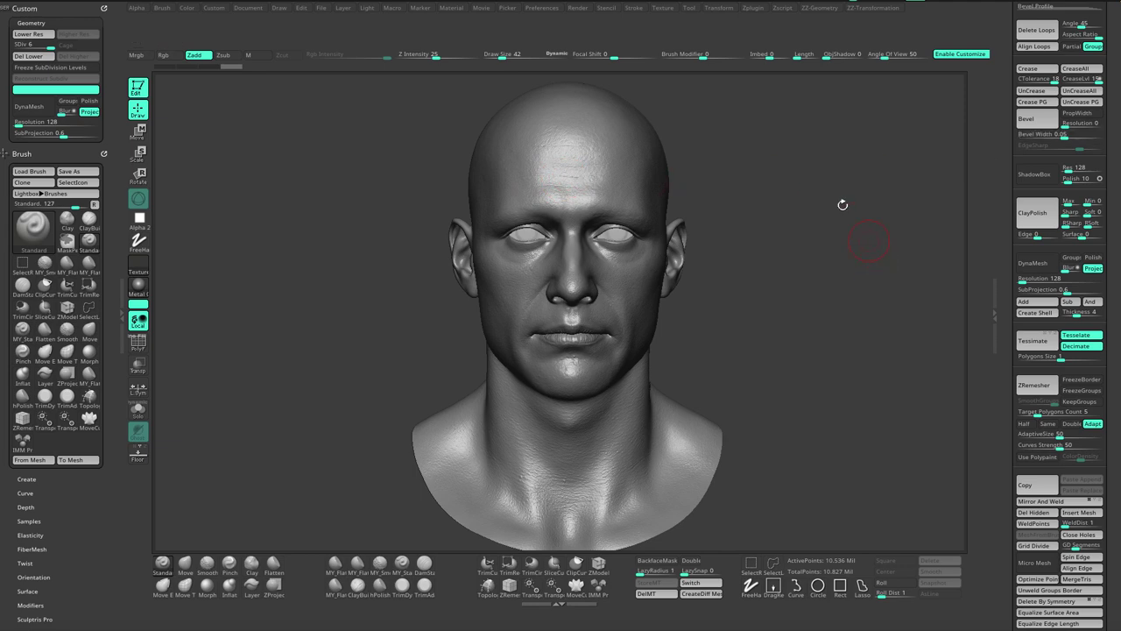
Step: Turn off Customize, lower the head's subdivision level, and assign Ctrl+1 to the Custom palette
{"action": "left_click", "coordinate": [969, 55]}
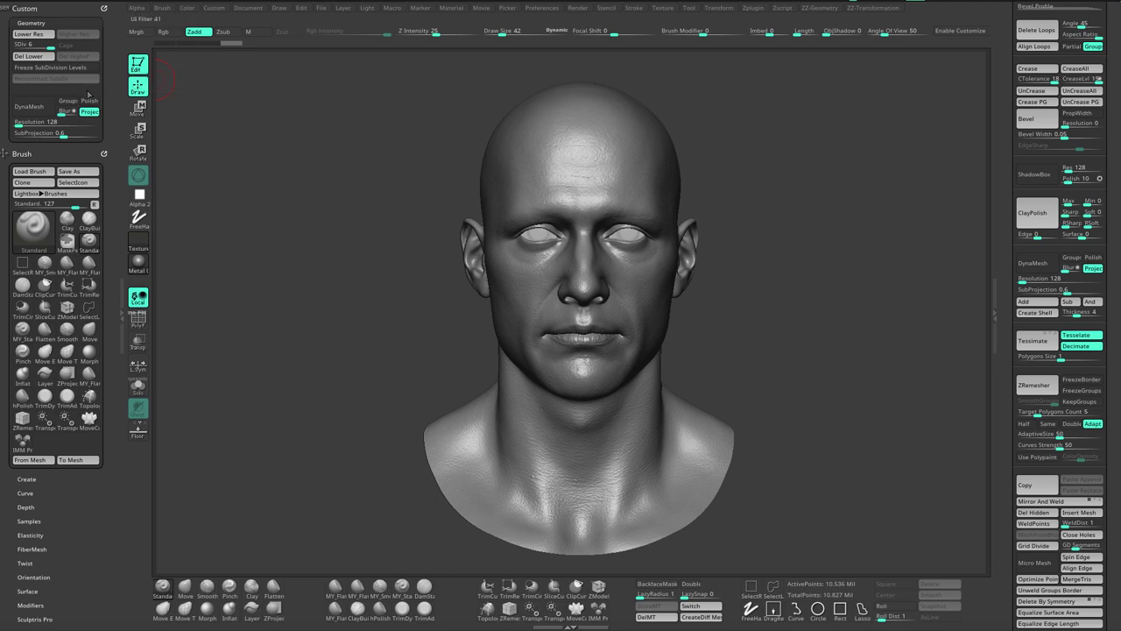
{"action": "key", "text": "shift+d"}
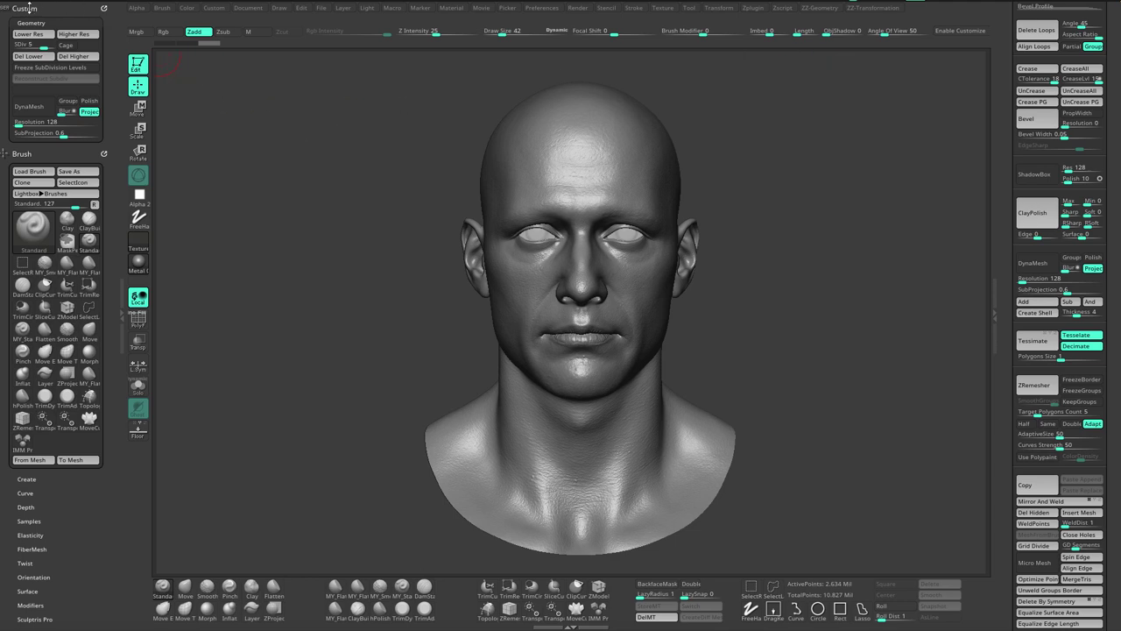
{"action": "key", "text": "ctrl"}
{"action": "left_click", "coordinate": [25, 7], "text": "ctrl+alt"}
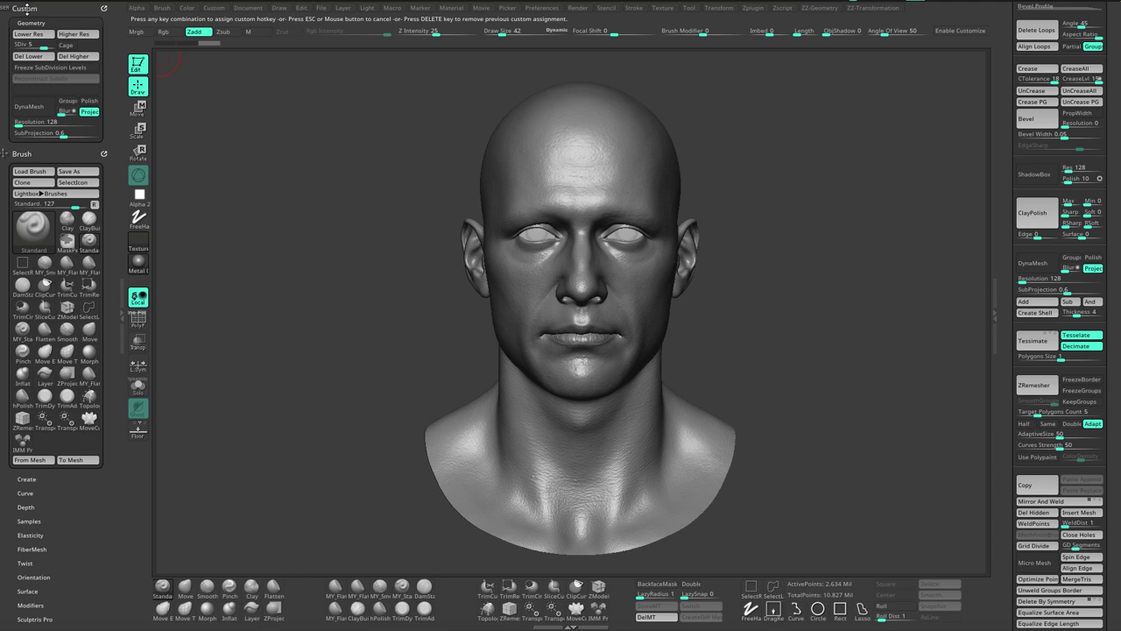
{"action": "key", "text": "ctrl"}
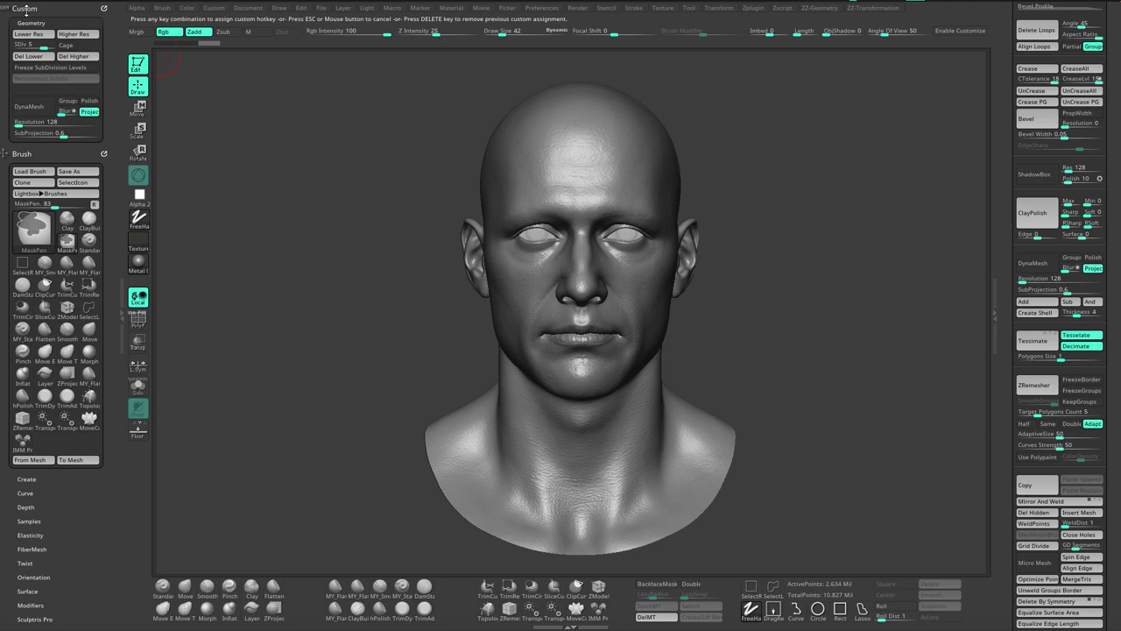
{"action": "key", "text": "ctrl+1"}
Step: Turn the head to a three-quarter view and pop up the Geometry palette with Ctrl+1
{"action": "mouse_move", "coordinate": [790, 273]}
{"action": "left_mouse_down"}
{"action": "mouse_move", "coordinate": [822, 306]}
{"action": "mouse_move", "coordinate": [802, 284]}
{"action": "mouse_move", "coordinate": [765, 288]}
{"action": "mouse_move", "coordinate": [773, 257]}
{"action": "left_mouse_up"}
{"action": "key", "text": "ctrl"}
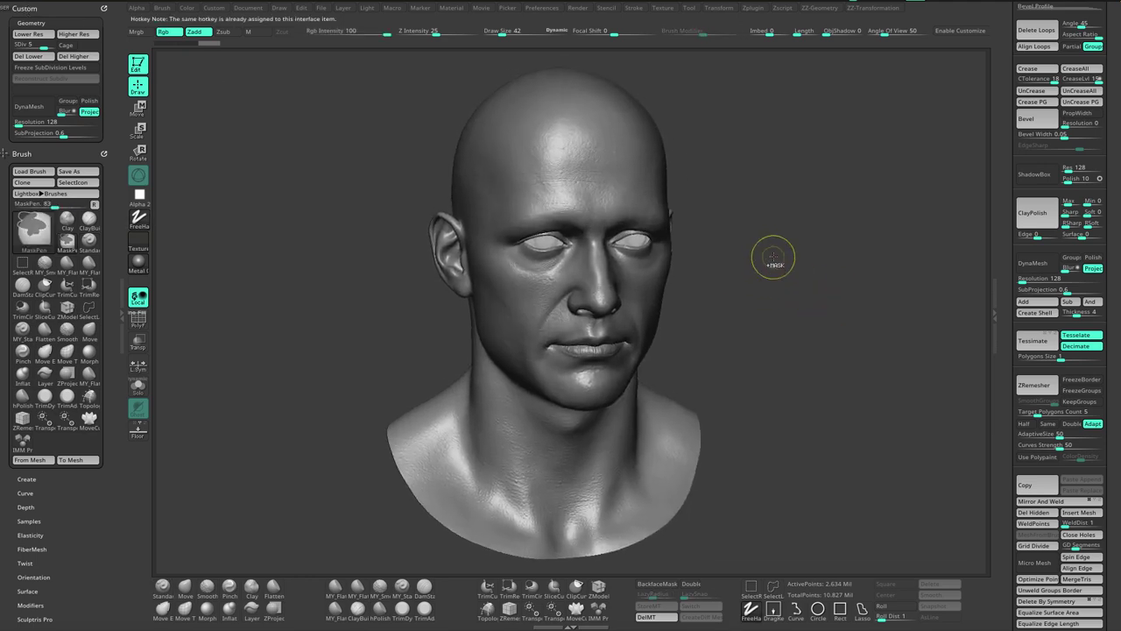
{"action": "key", "text": "ctrl+1"}
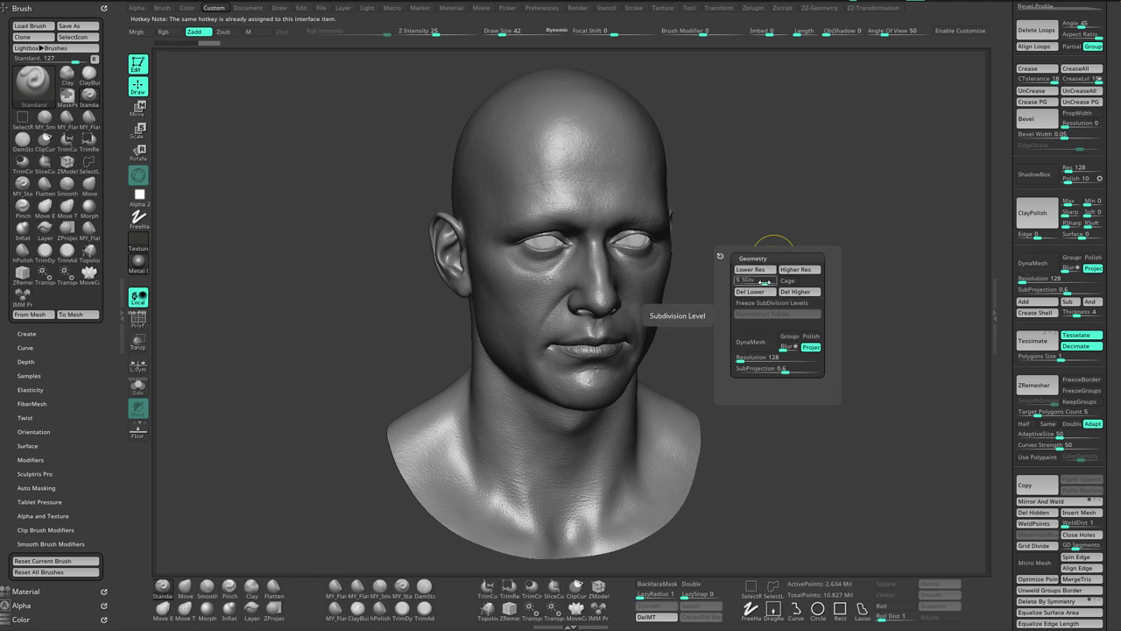
Step: Drop the head to subdivision level 1 with the G Geometry popup's SDiv slider
{"action": "left_click_drag", "start_coordinate": [767, 282], "coordinate": [747, 282]}
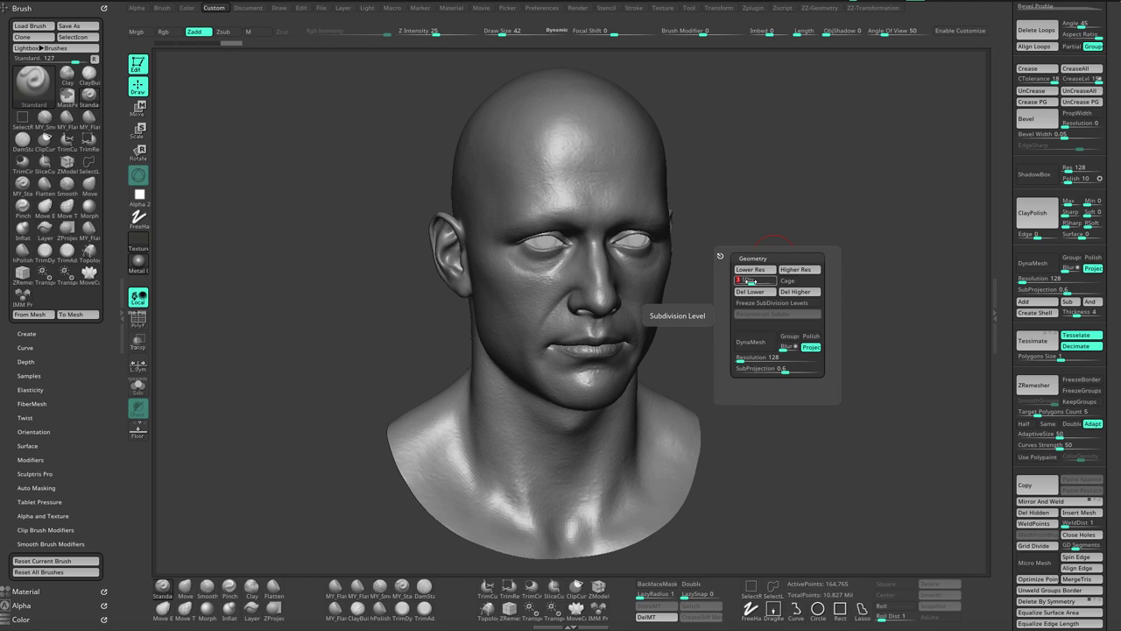
{"action": "left_click_drag", "start_coordinate": [783, 188], "coordinate": [818, 183]}
{"action": "right_click_drag", "start_coordinate": [818, 183], "coordinate": [802, 232], "text": "ctrl"}
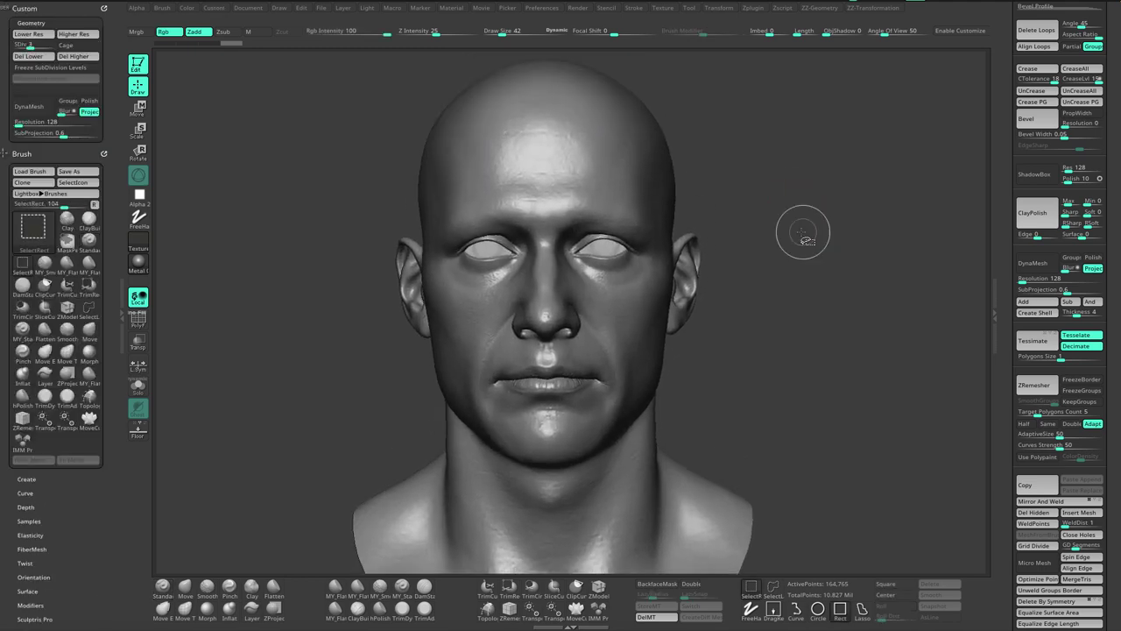
{"action": "key", "text": "g"}
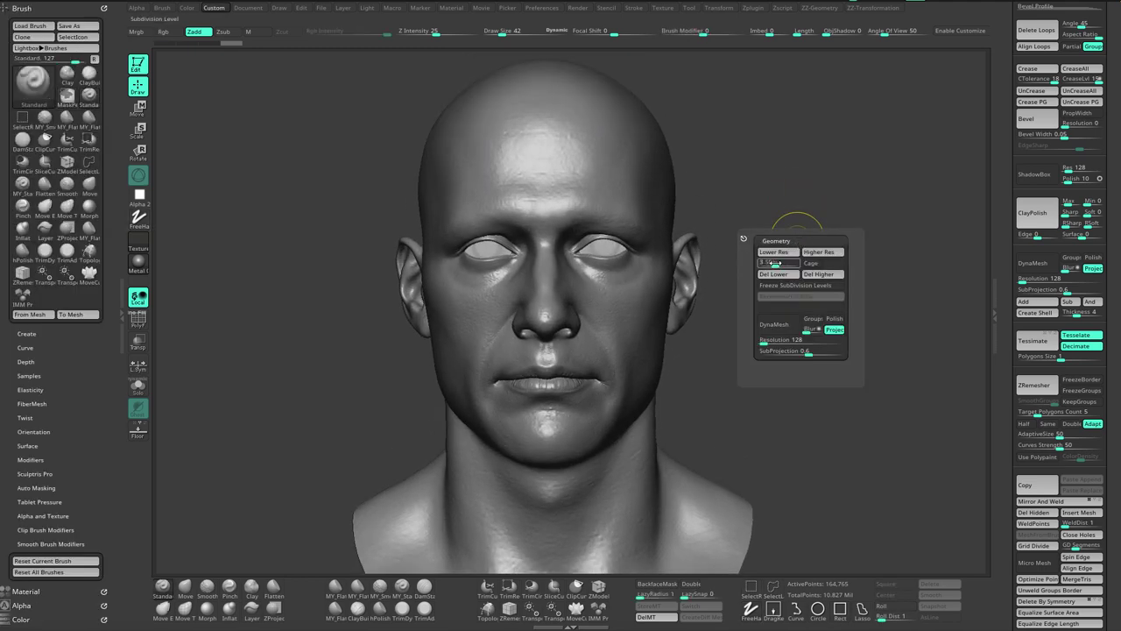
{"action": "mouse_move", "coordinate": [772, 263]}
{"action": "left_mouse_down"}
{"action": "mouse_move", "coordinate": [758, 263]}
{"action": "mouse_move", "coordinate": [814, 254]}
{"action": "left_mouse_up"}
{"action": "mouse_move", "coordinate": [814, 253]}
{"action": "right_mouse_down", "text": "ctrl"}
{"action": "mouse_move", "coordinate": [818, 228]}
{"action": "mouse_move", "coordinate": [844, 254]}
{"action": "right_mouse_up", "text": "ctrl"}
Step: Zoom out and turn the faceted head back to a frontal view
{"action": "left_click_drag", "start_coordinate": [1012, 191], "coordinate": [1005, 224]}
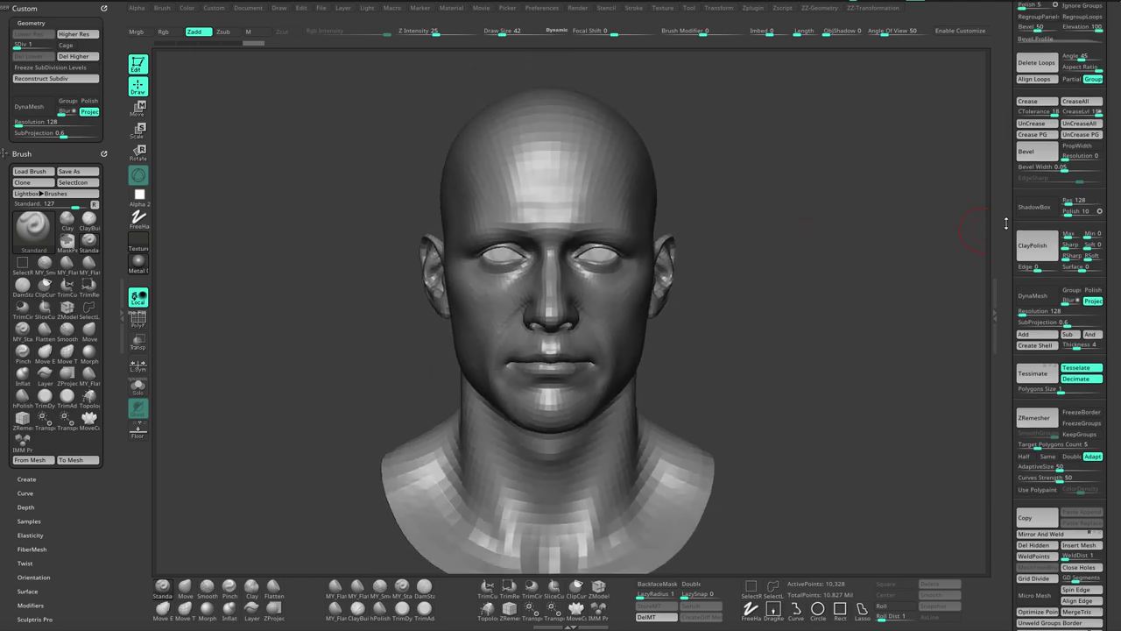
{"action": "scroll", "coordinate": [1005, 225], "scroll_direction": "up", "scroll_amount": 3}
{"action": "scroll", "coordinate": [1005, 219], "scroll_direction": "up", "scroll_amount": 3}
{"action": "scroll", "coordinate": [1008, 210], "scroll_direction": "up", "scroll_amount": 3}
{"action": "scroll", "coordinate": [1012, 192], "scroll_direction": "up", "scroll_amount": 3}
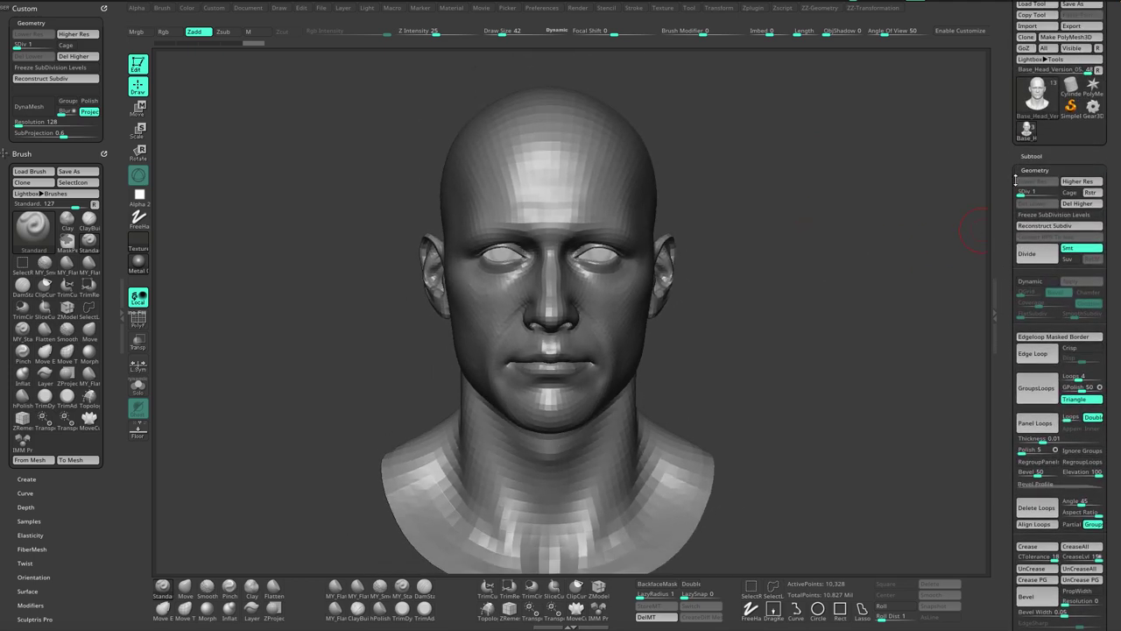
{"action": "scroll", "coordinate": [1007, 185], "scroll_direction": "down", "scroll_amount": 6}
{"action": "mouse_move", "coordinate": [794, 259]}
{"action": "left_mouse_down"}
{"action": "mouse_move", "coordinate": [801, 283]}
{"action": "mouse_move", "coordinate": [839, 301]}
{"action": "left_mouse_up"}
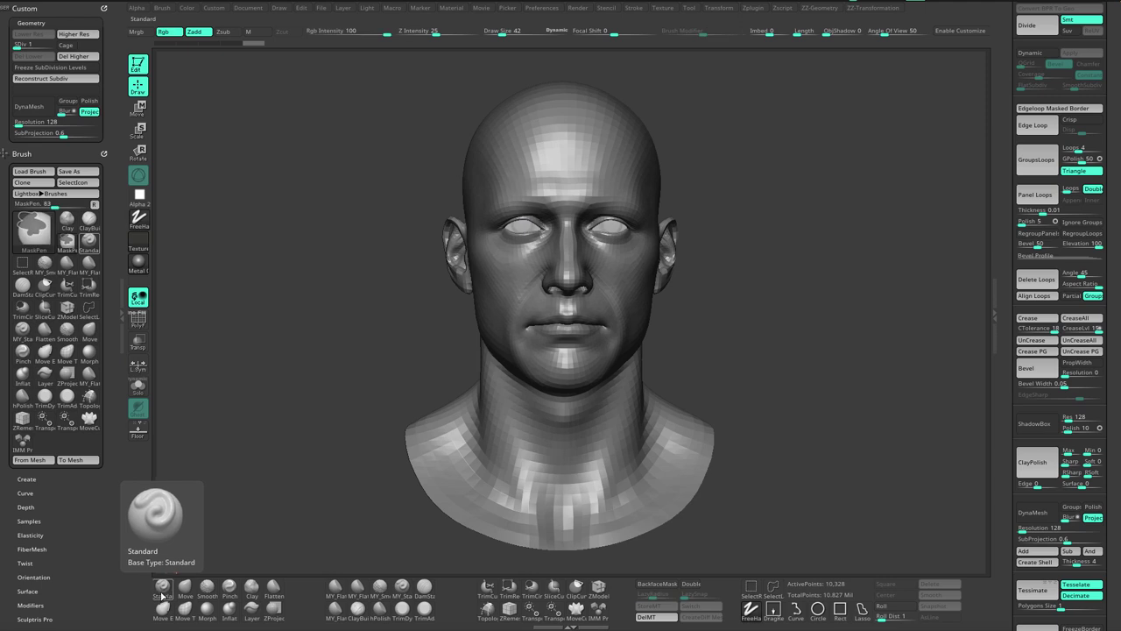
Step: Assign hotkey 1 to the Standard brush and hotkey 2 to the Move brush
{"action": "left_click", "coordinate": [165, 596], "text": "ctrl+alt"}
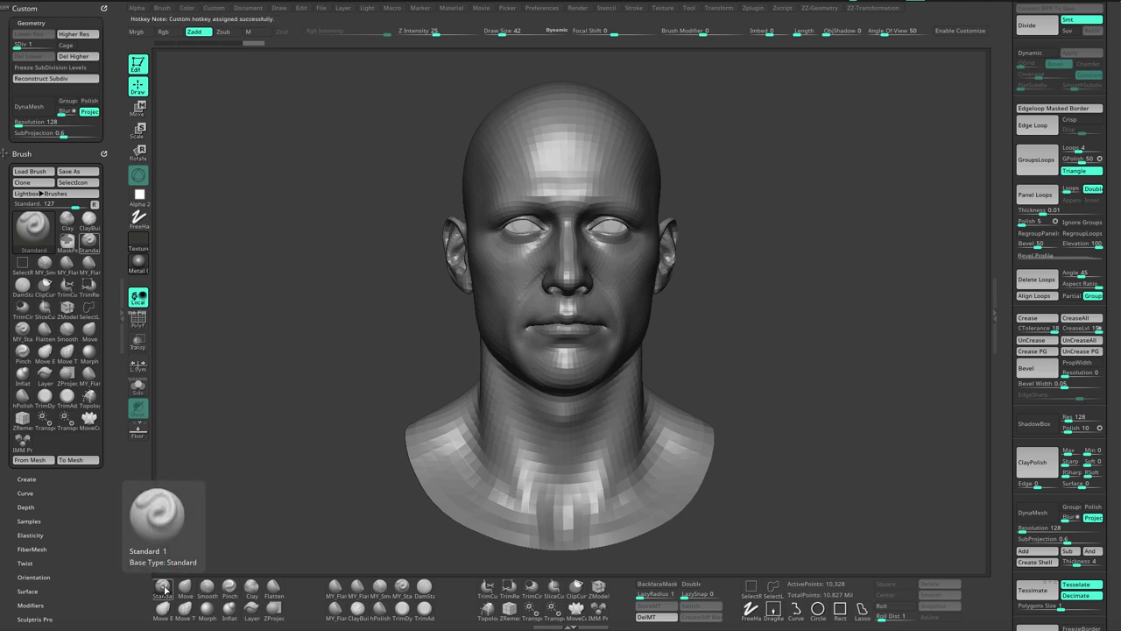
{"action": "key", "text": "1"}
{"action": "left_click", "coordinate": [185, 588]}
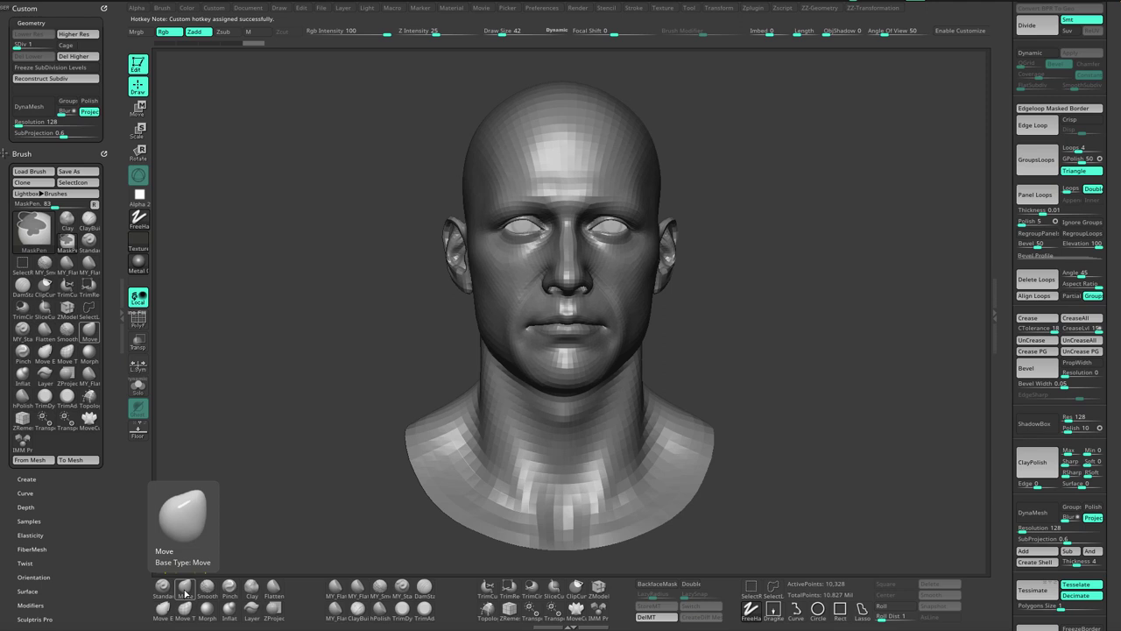
{"action": "left_click", "coordinate": [185, 589], "text": "ctrl+alt"}
{"action": "key", "text": "2"}
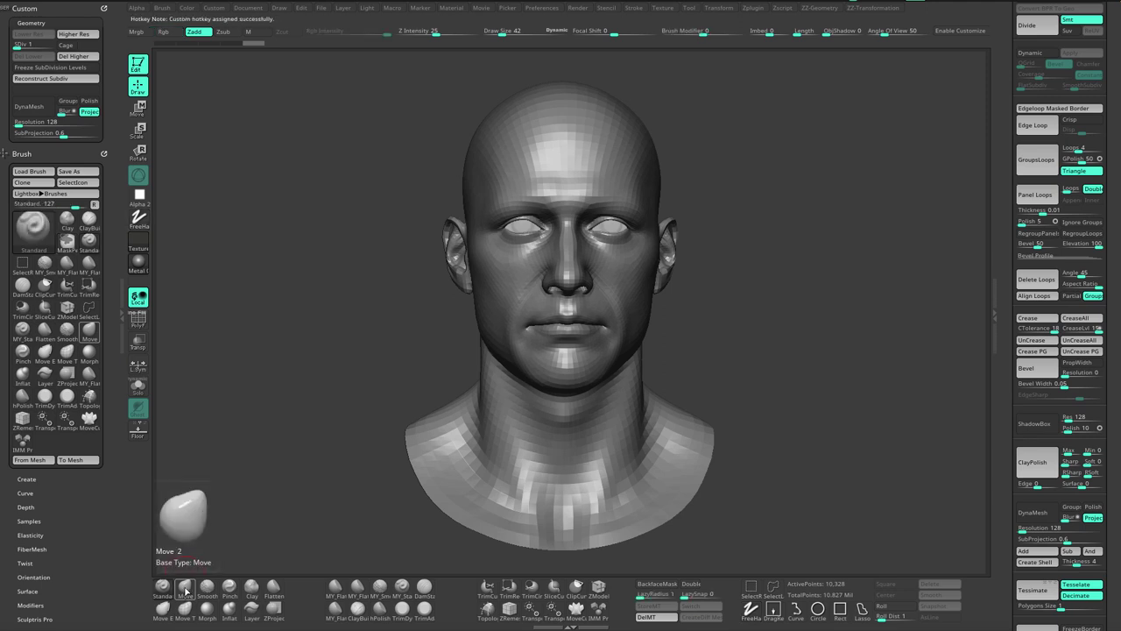
Step: Clear the custom hotkeys from the Standard and Move brushes using Delete
{"action": "left_click_drag", "start_coordinate": [837, 331], "coordinate": [823, 337]}
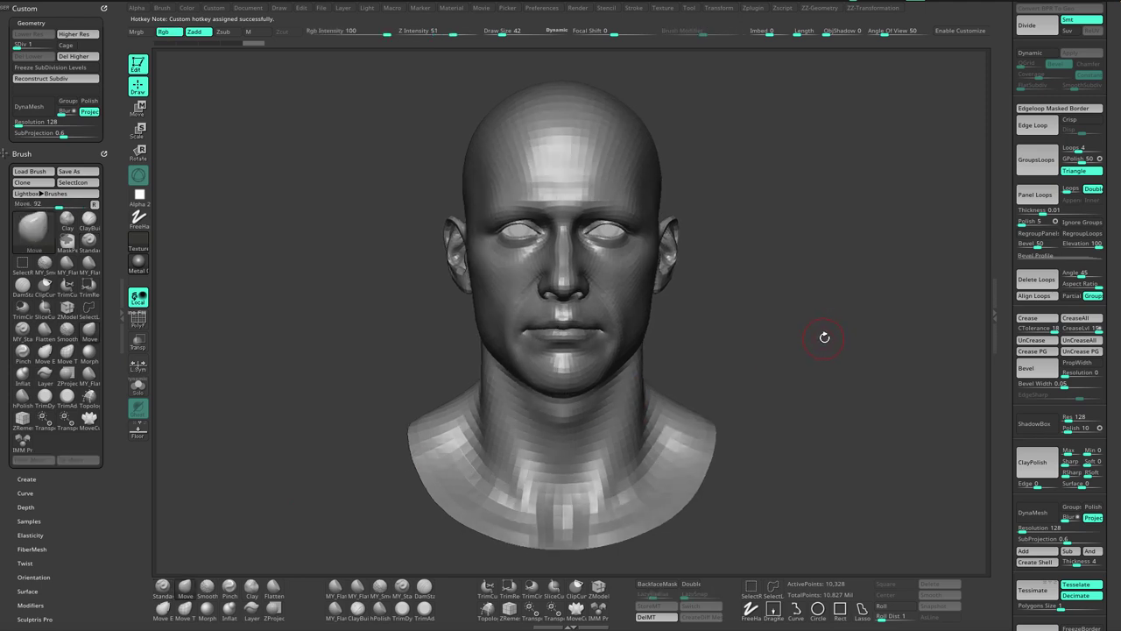
{"action": "left_click_drag", "start_coordinate": [814, 342], "coordinate": [821, 353]}
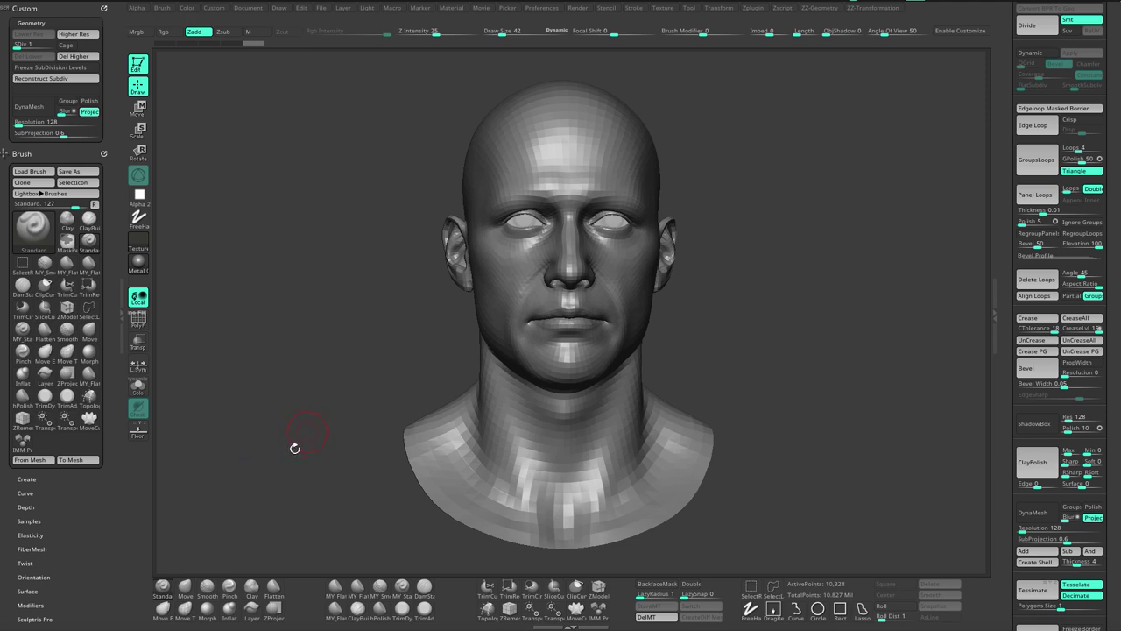
{"action": "key", "text": "ctrl"}
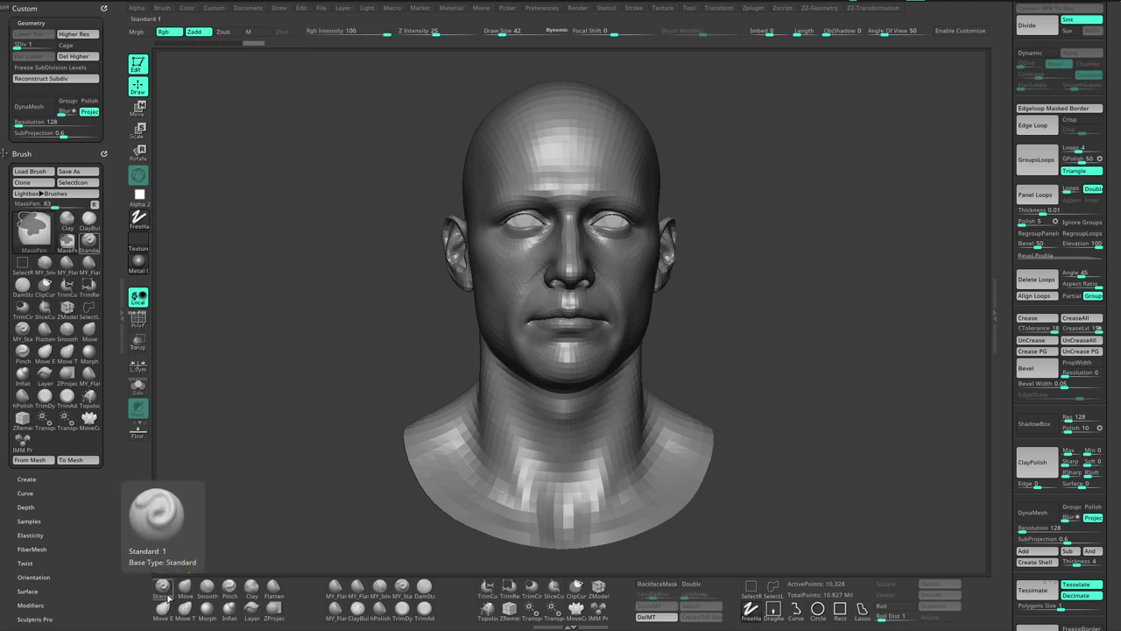
{"action": "left_click", "coordinate": [162, 596], "text": "ctrl+alt"}
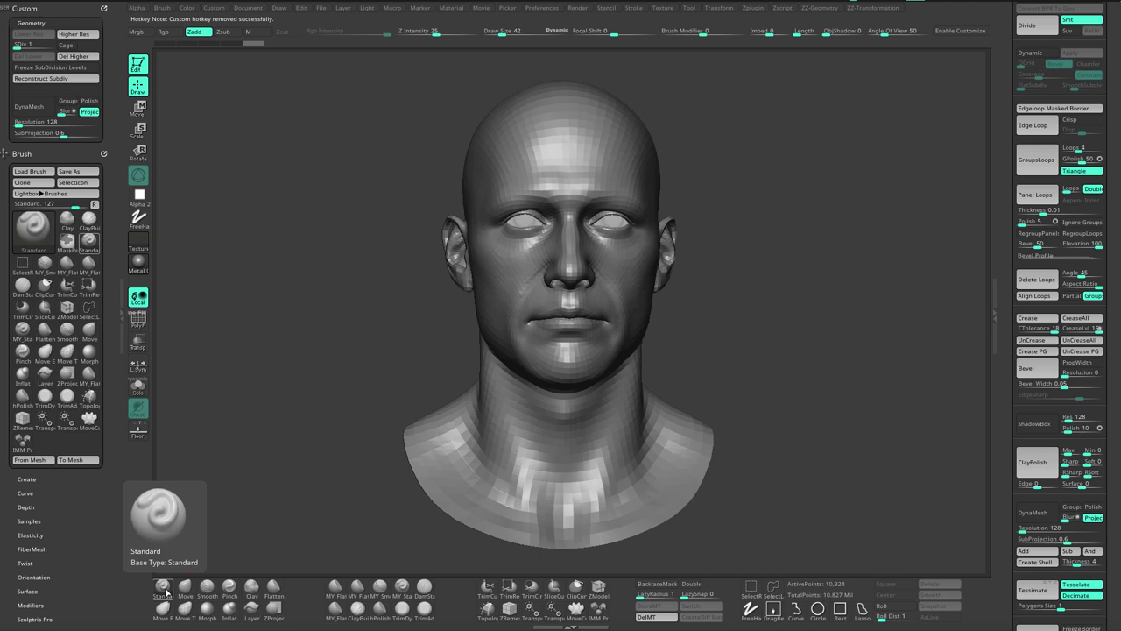
{"action": "left_click", "coordinate": [186, 592], "text": "ctrl+alt"}
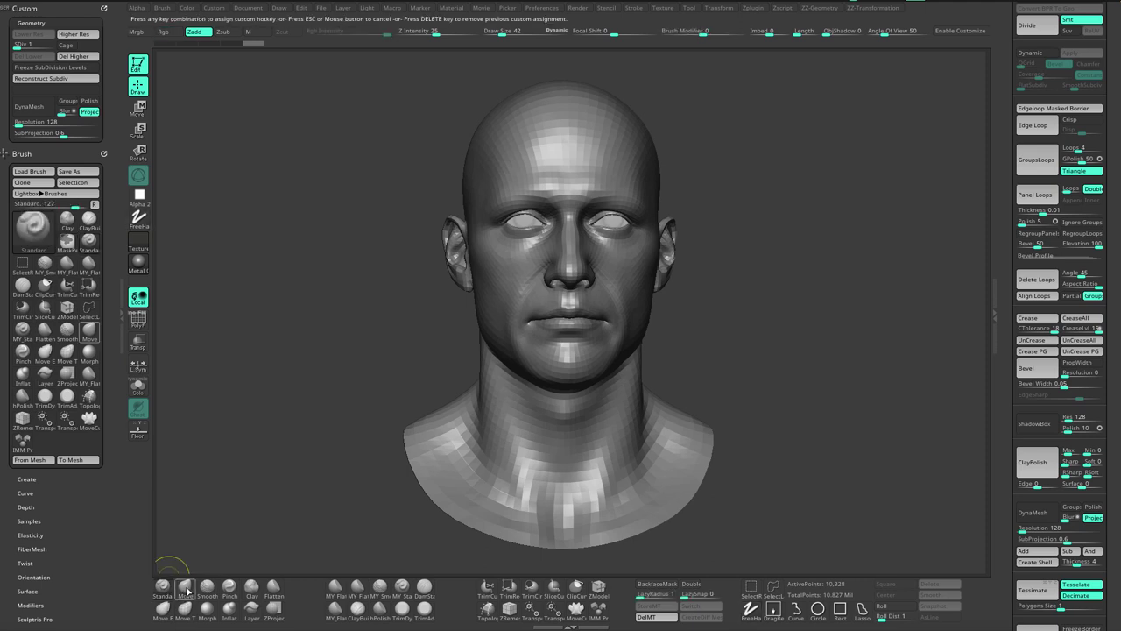
{"action": "key", "text": "Delete"}
{"action": "left_click_drag", "start_coordinate": [789, 321], "coordinate": [784, 331]}
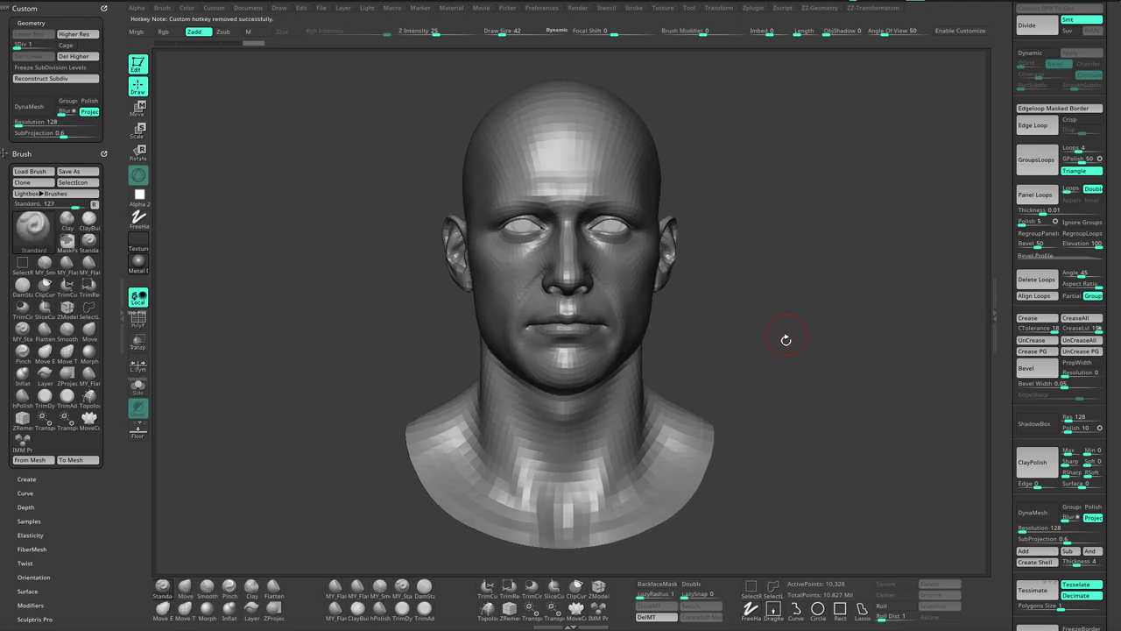
{"action": "left_click_drag", "start_coordinate": [814, 250], "coordinate": [837, 256]}
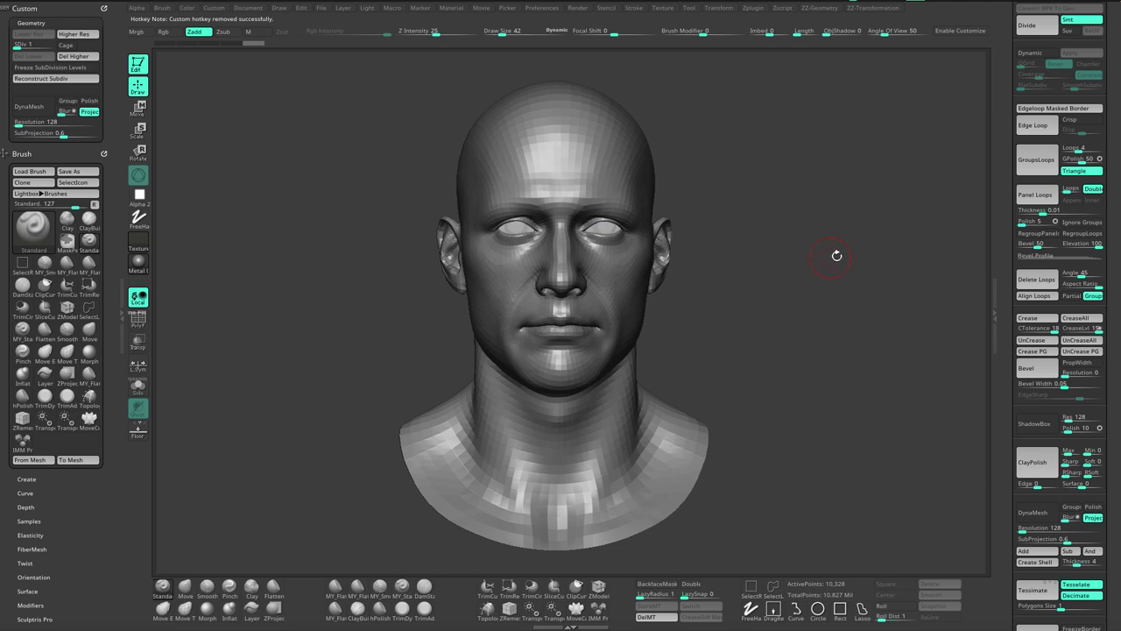
Step: Open Preferences and expand the Hotkeys section to reach its Store/Save options
{"action": "left_click", "coordinate": [545, 11]}
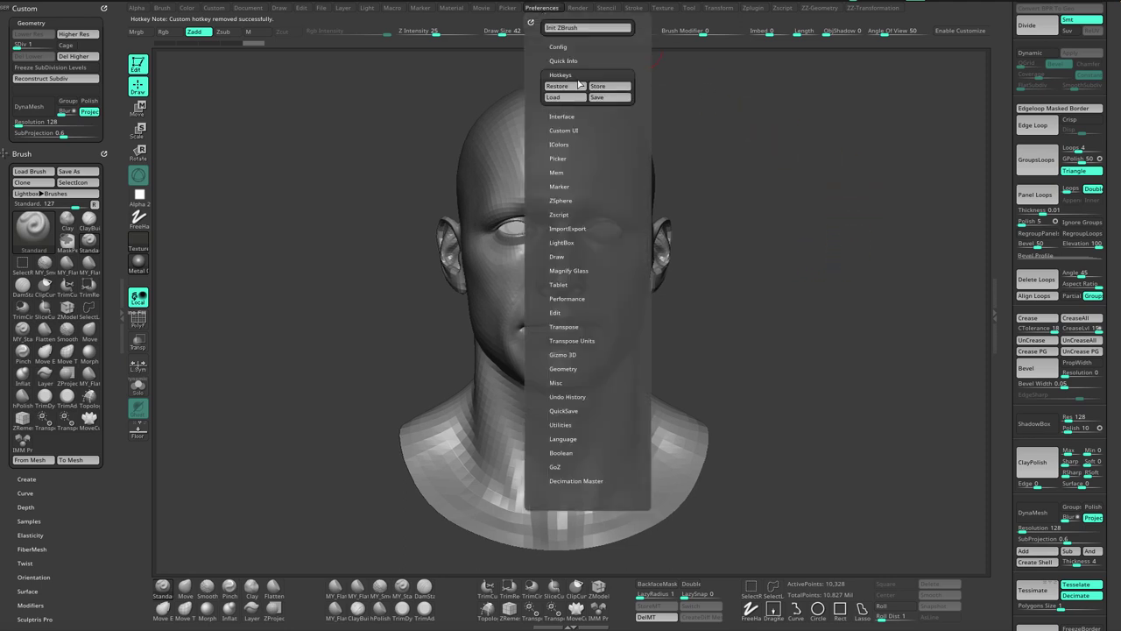
{"action": "left_click", "coordinate": [558, 74]}
{"action": "left_click", "coordinate": [559, 46]}
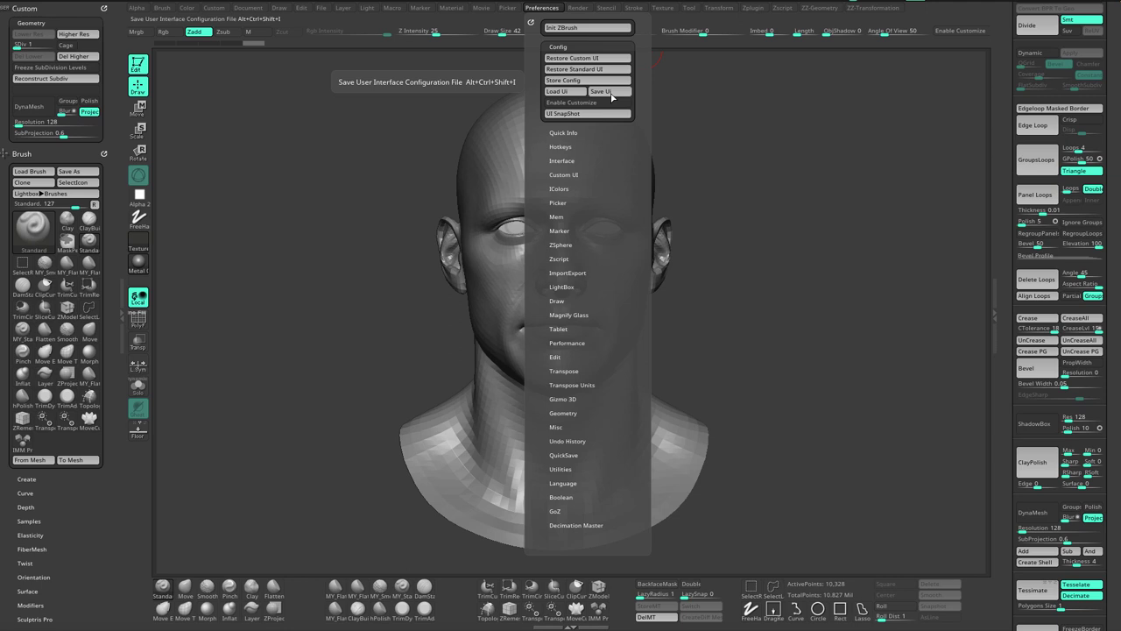
{"action": "left_click", "coordinate": [569, 146]}
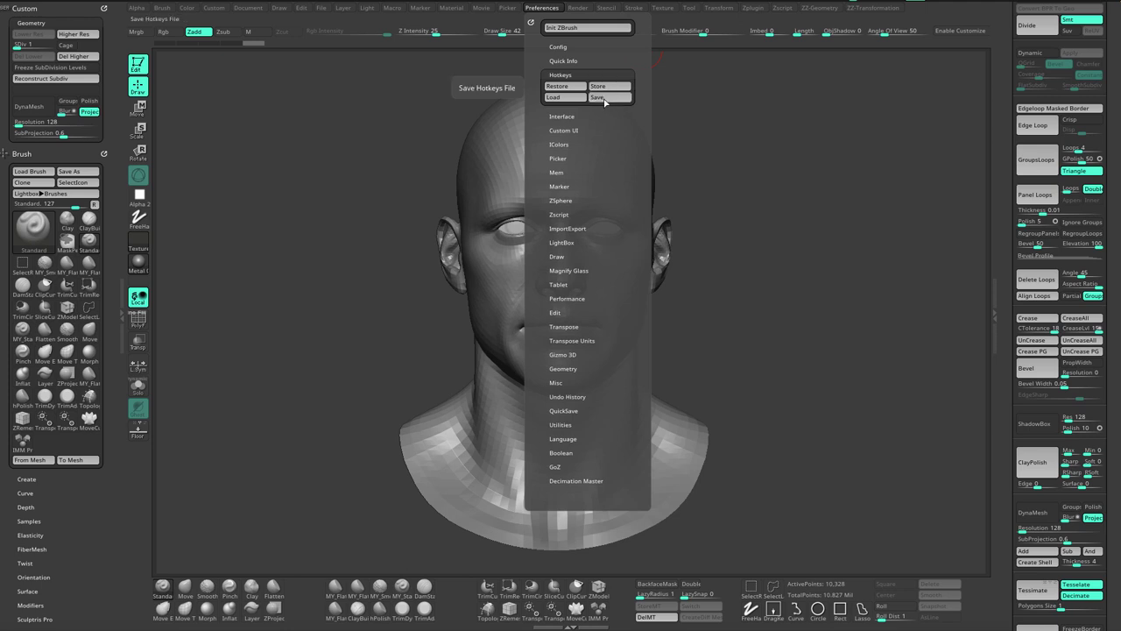
{"action": "left_click", "coordinate": [817, 301]}
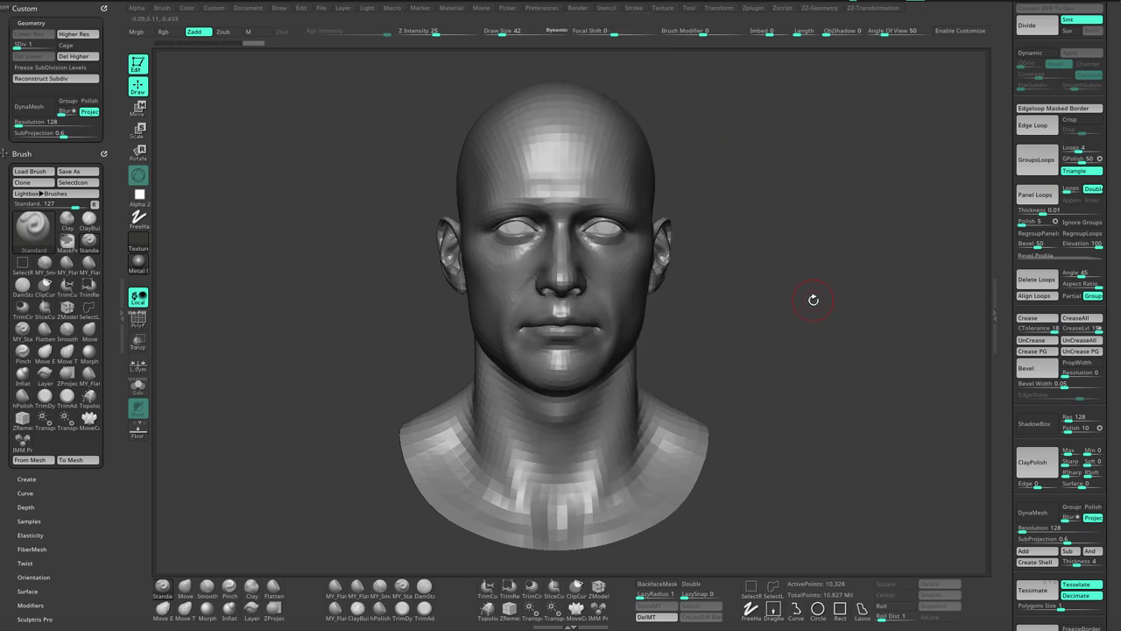